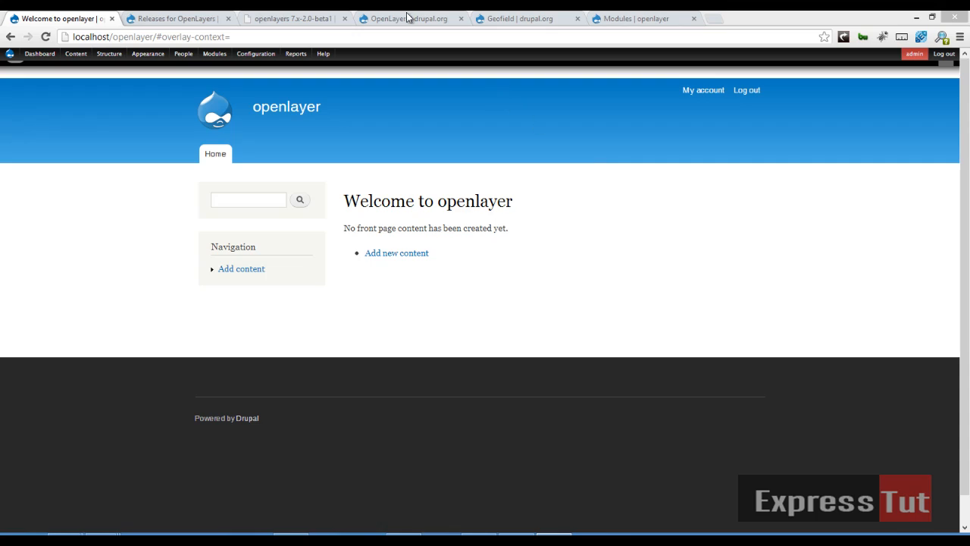
Review the OpenLayers and Geofield project pages on drupal.org, including the OpenLayers dependencies and available downloads.
left_click(407, 16)
scroll(716, 265, "up", 4)
scroll(721, 277, "up", 10)
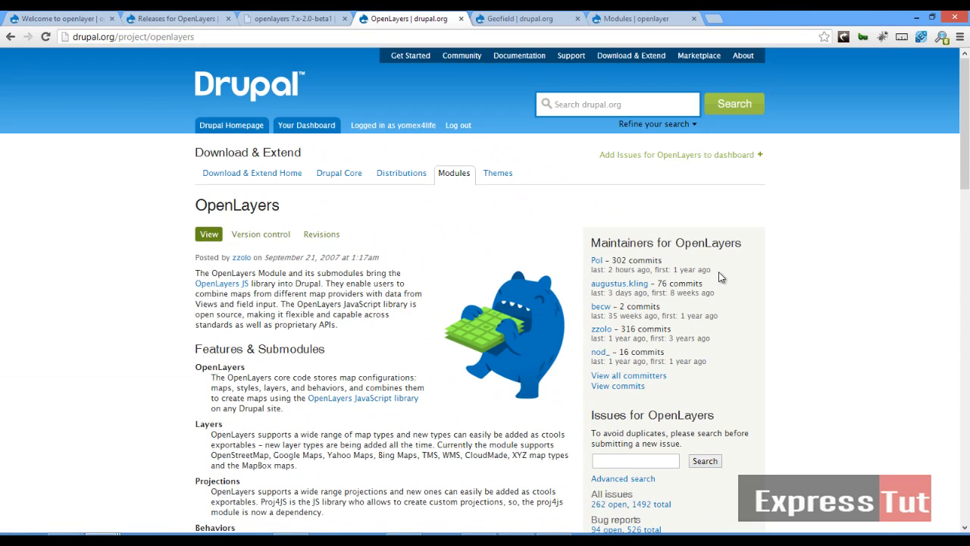
left_click(509, 17)
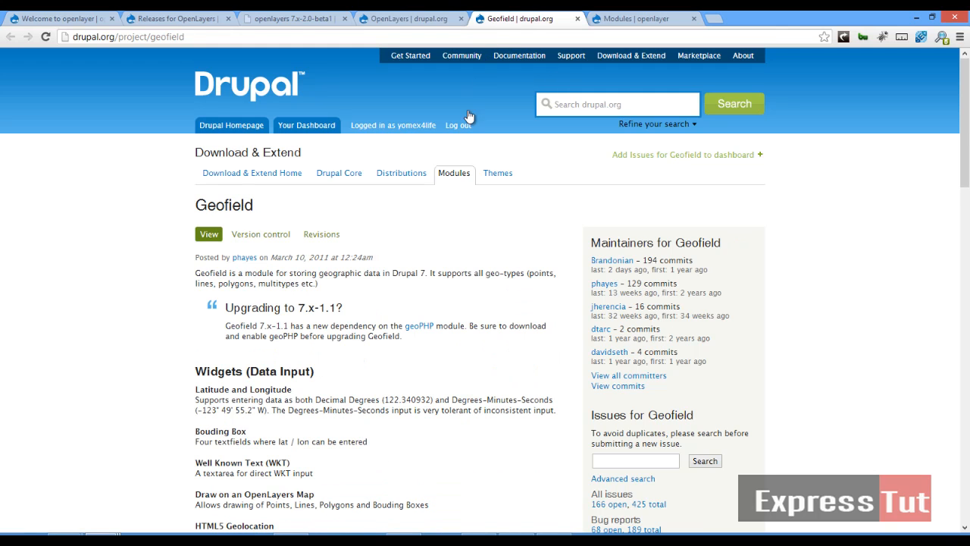
left_click(405, 17)
scroll(409, 148, "down", 6)
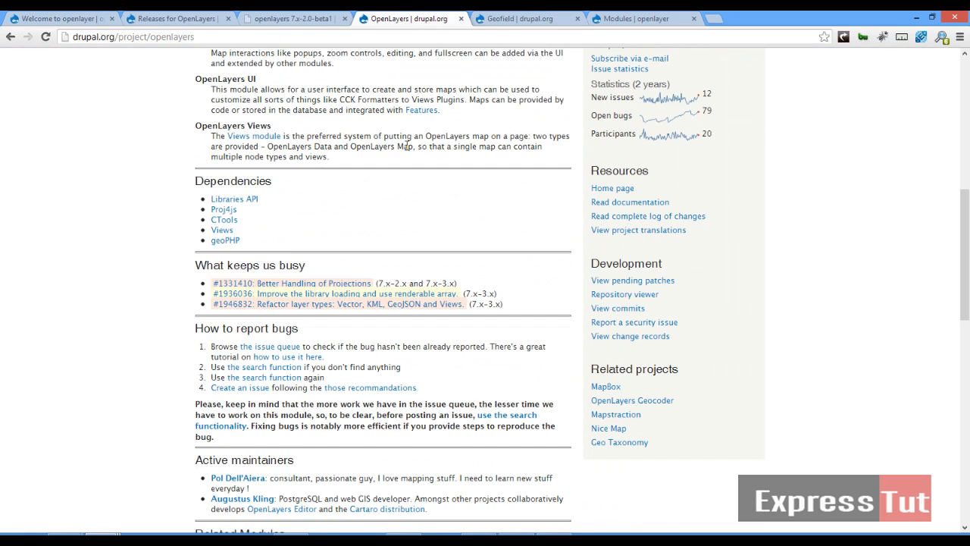
scroll(408, 145, "down", 7)
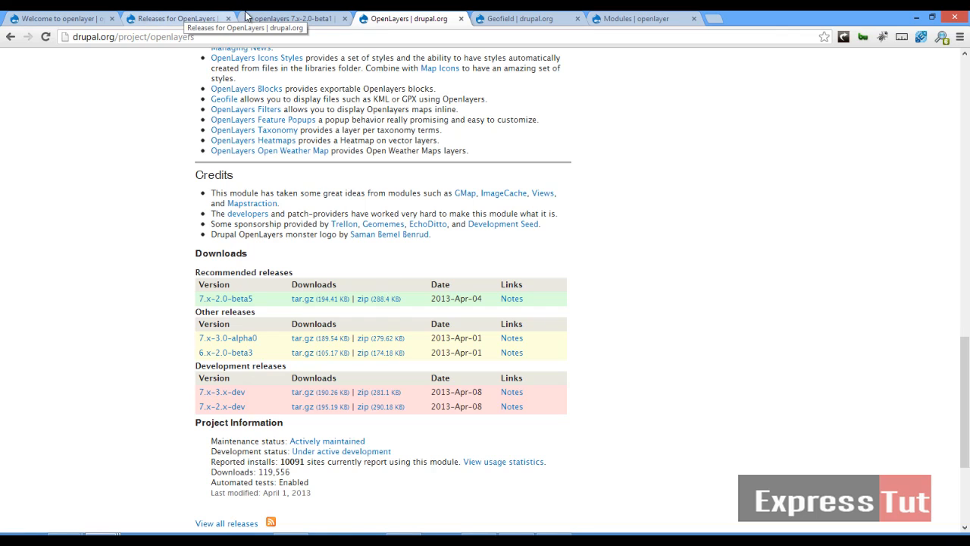
Examine the openlayers 7.x-2.0-beta3 release entry and check the Geofield and OpenLayers modules in the local site's module list.
left_click(200, 15)
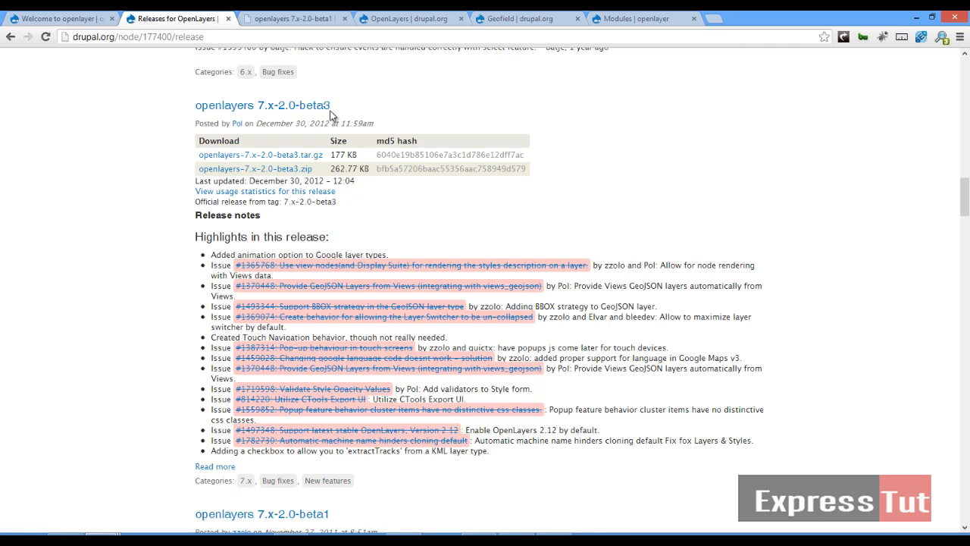
left_click(305, 23)
left_click(379, 23)
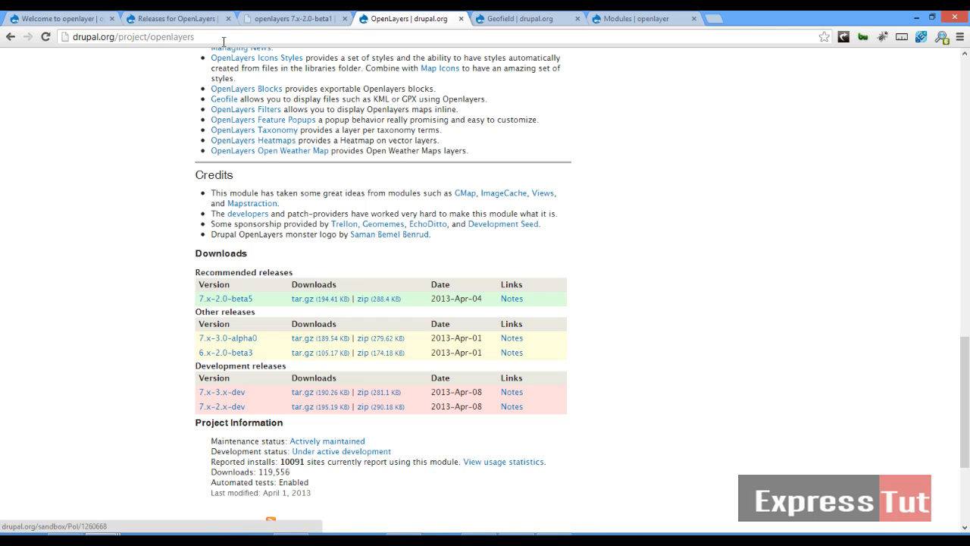
left_click(204, 20)
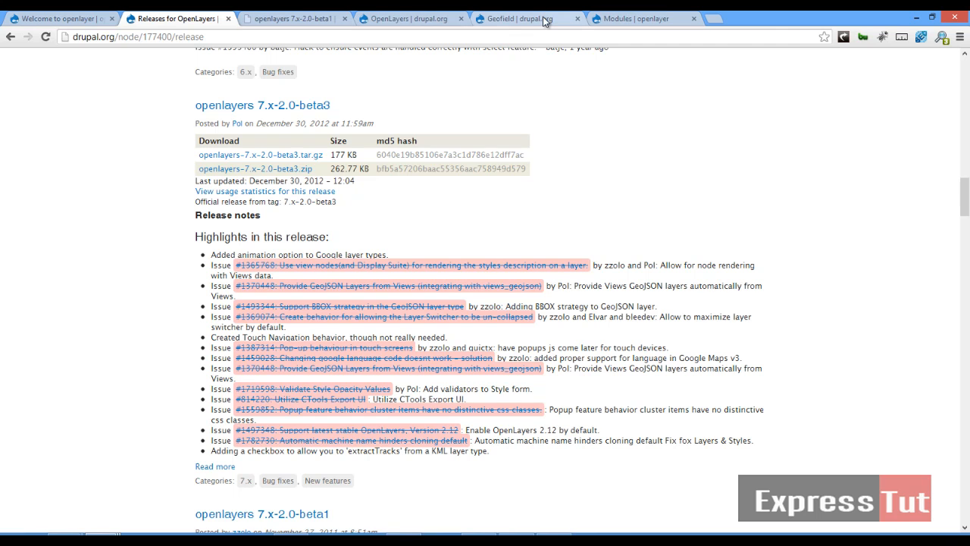
left_click(638, 20)
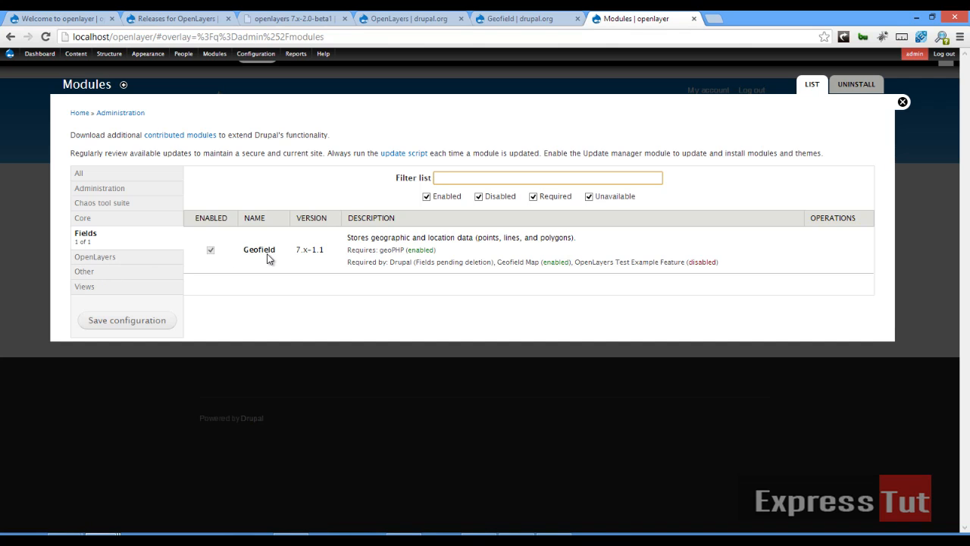
left_click(147, 263)
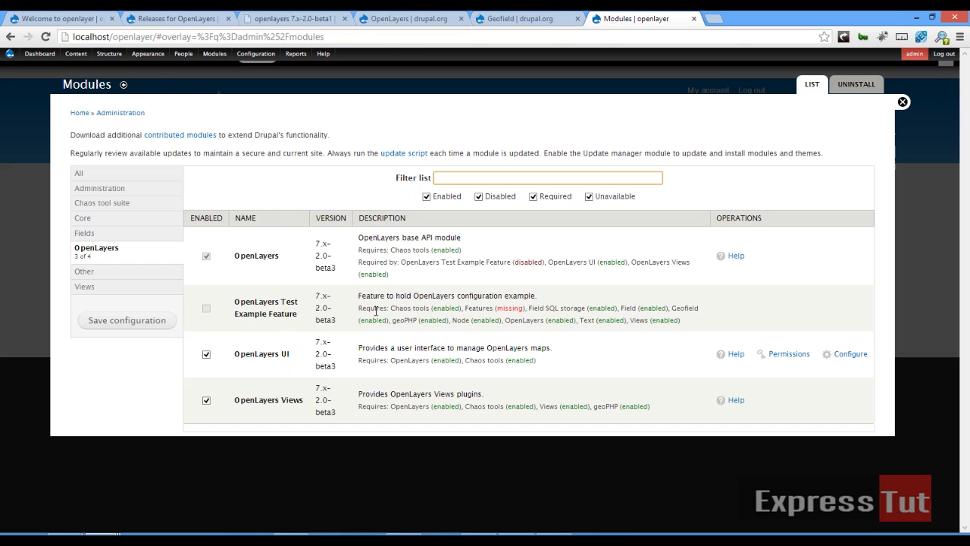
Create a new content type named "maps" on the local site and save it, continuing to its field management.
left_click(53, 19)
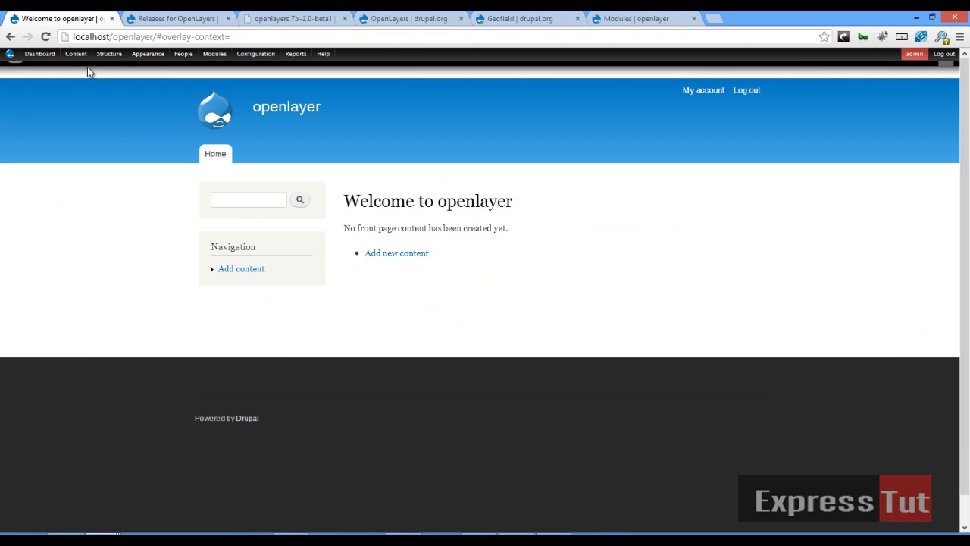
mouse_move(87, 57)
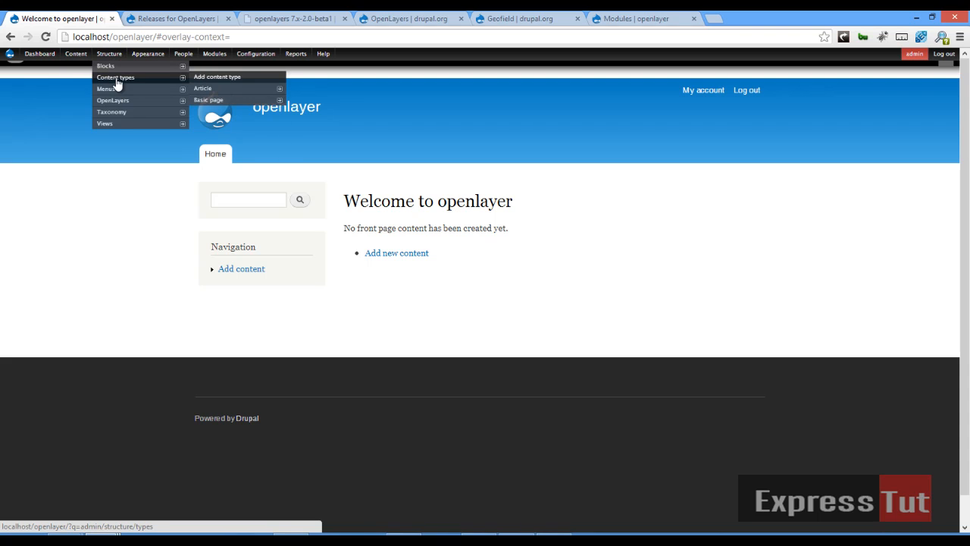
left_click(224, 79)
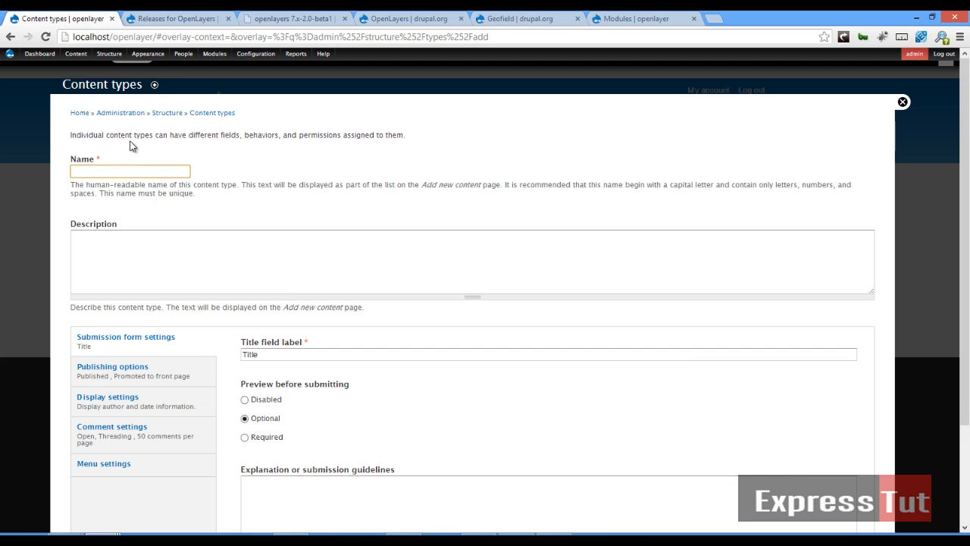
type("Ma")
key("Down")
key("Down")
key("Return")
scroll(133, 146, "down", 3)
left_click(227, 475)
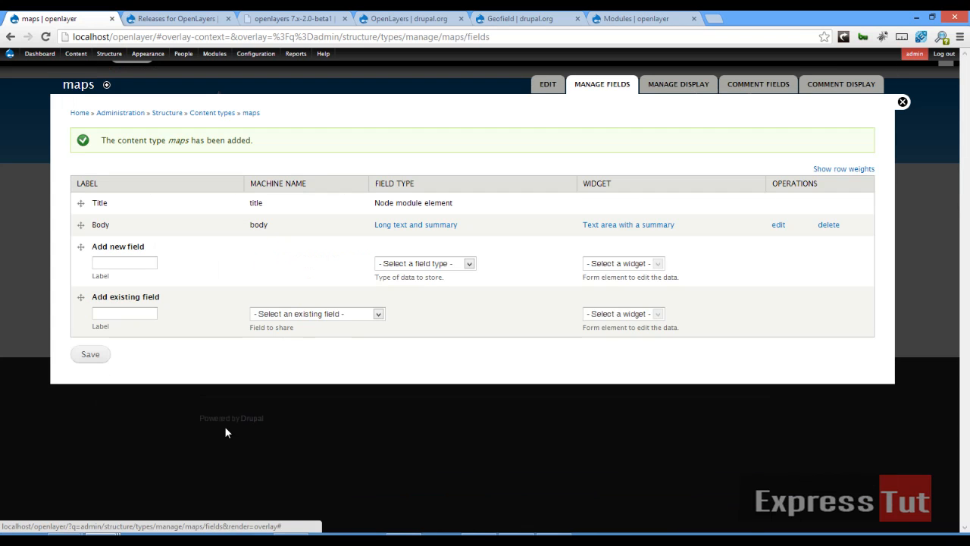
Add a field labelled "geolocation" to the maps content type, using the Geofield type and the Openlayers Map widget, and save it.
left_click(118, 264)
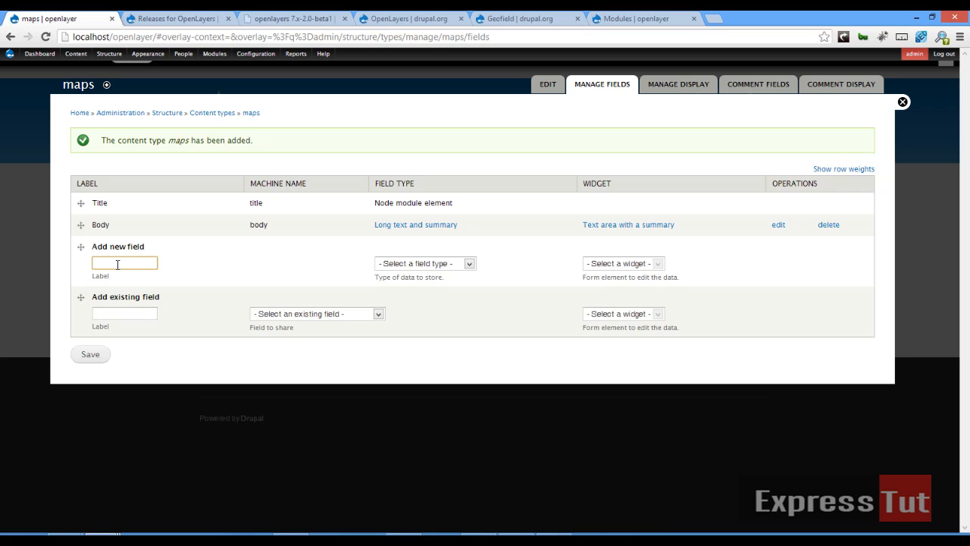
type("geo")
key("Down")
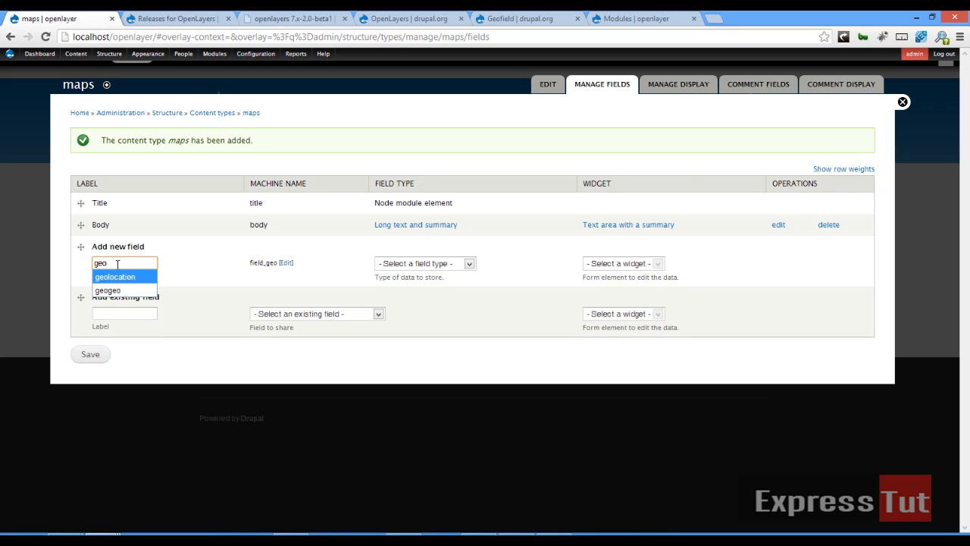
key("Return")
left_click(450, 263)
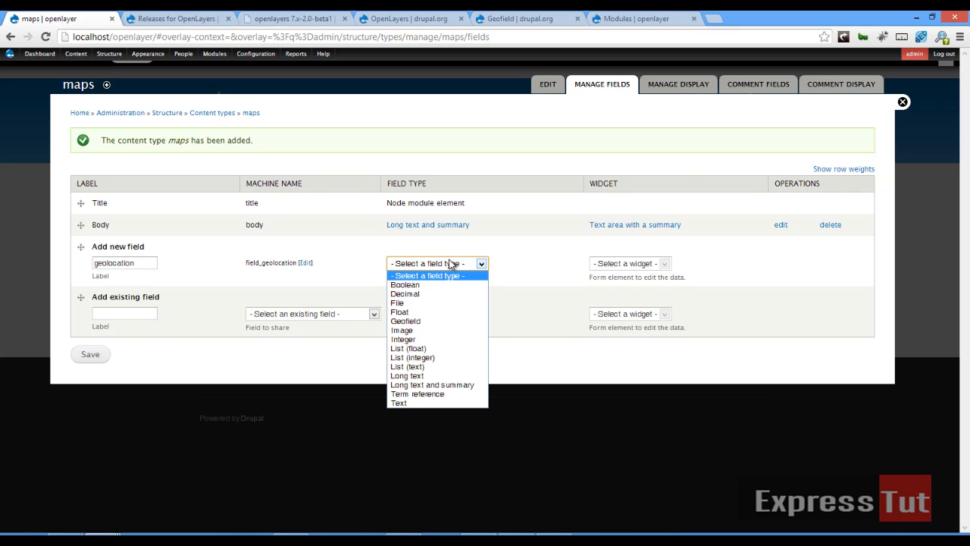
left_click(424, 320)
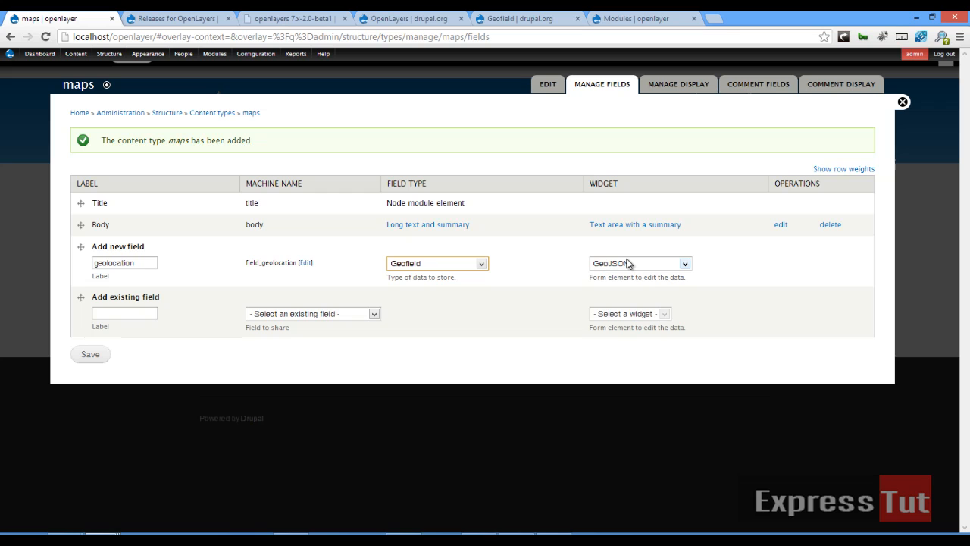
left_click(626, 263)
left_click(621, 291)
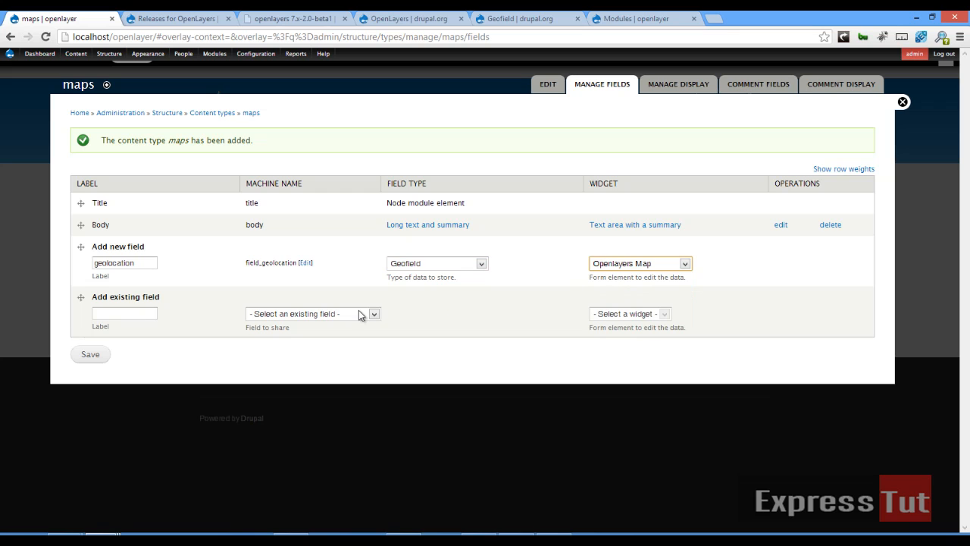
left_click(91, 356)
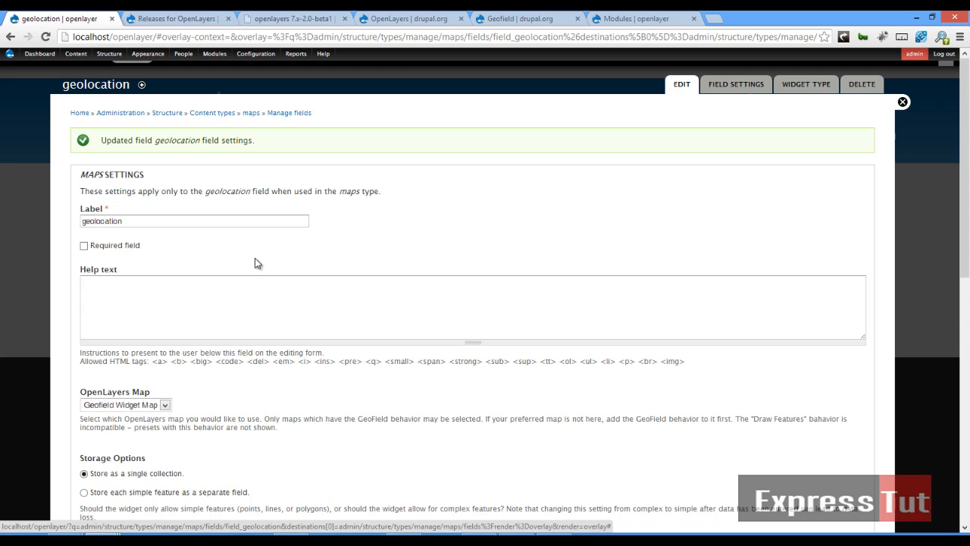
Make the geolocation field required and save its settings.
left_click(130, 247)
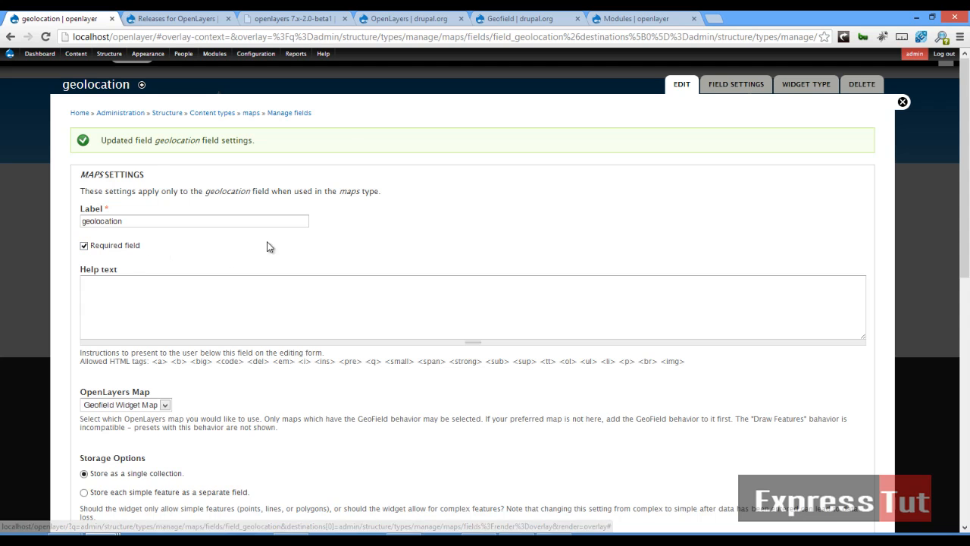
scroll(270, 245, "down", 3)
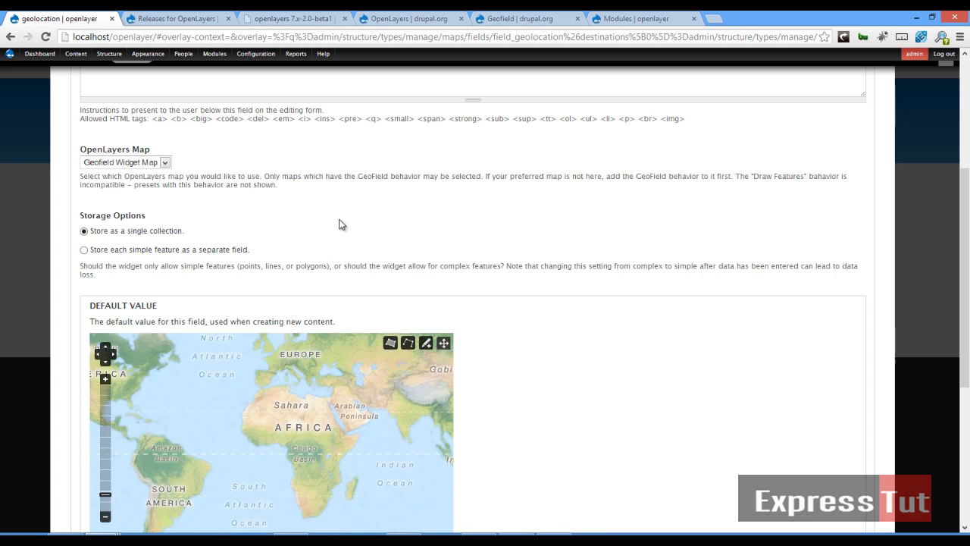
scroll(284, 260, "down", 4)
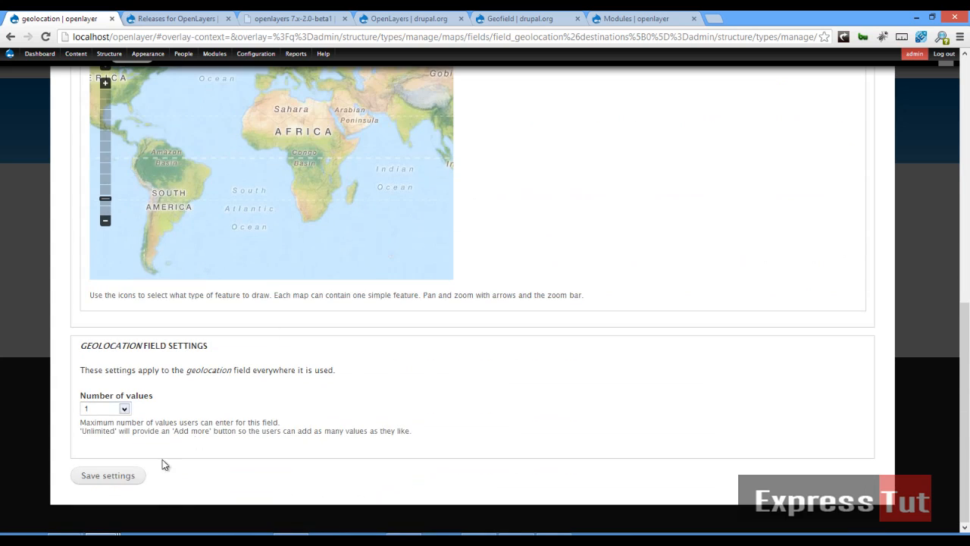
left_click(106, 477)
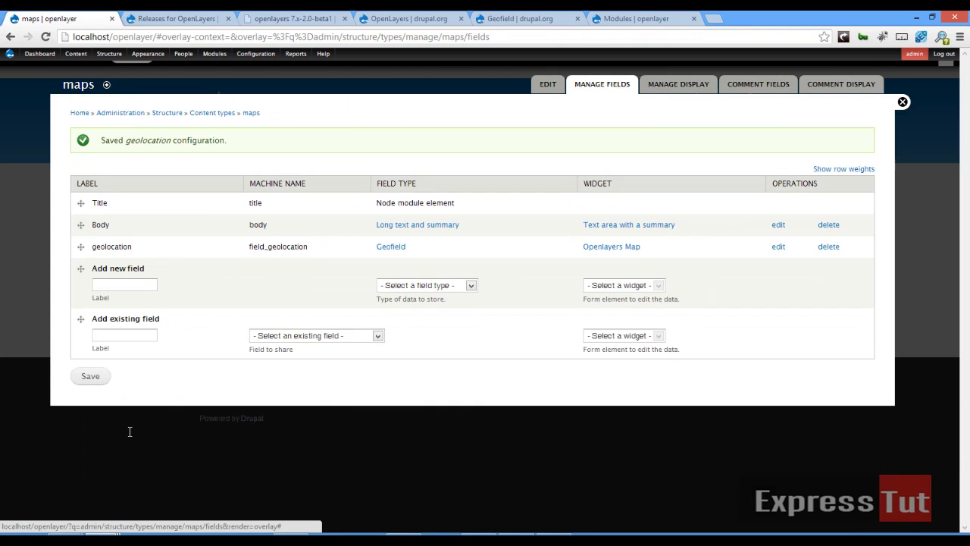
Start a new maps content item titled "Destination 1" with the body text "This is going to be destination 1".
left_click(80, 114)
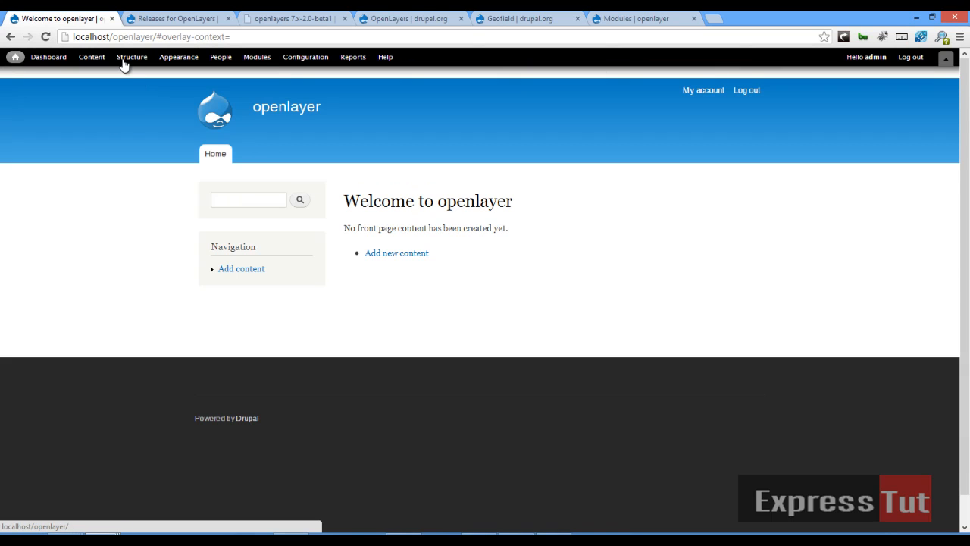
left_click(254, 270)
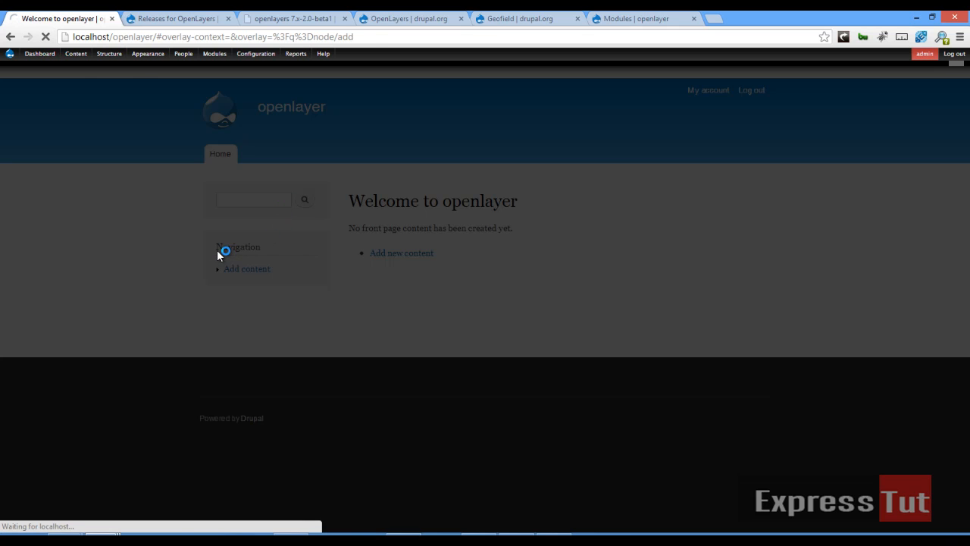
left_click(99, 213)
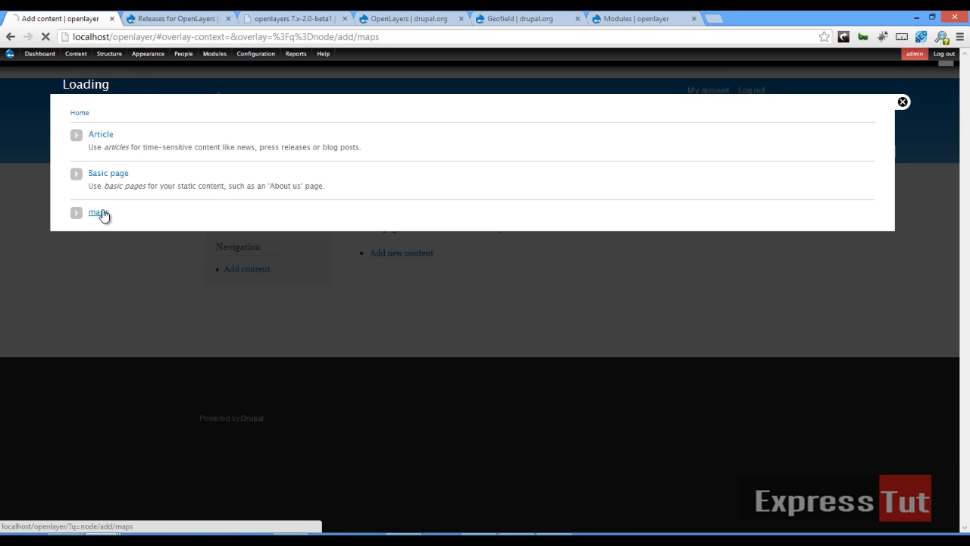
left_click(156, 144)
type("D")
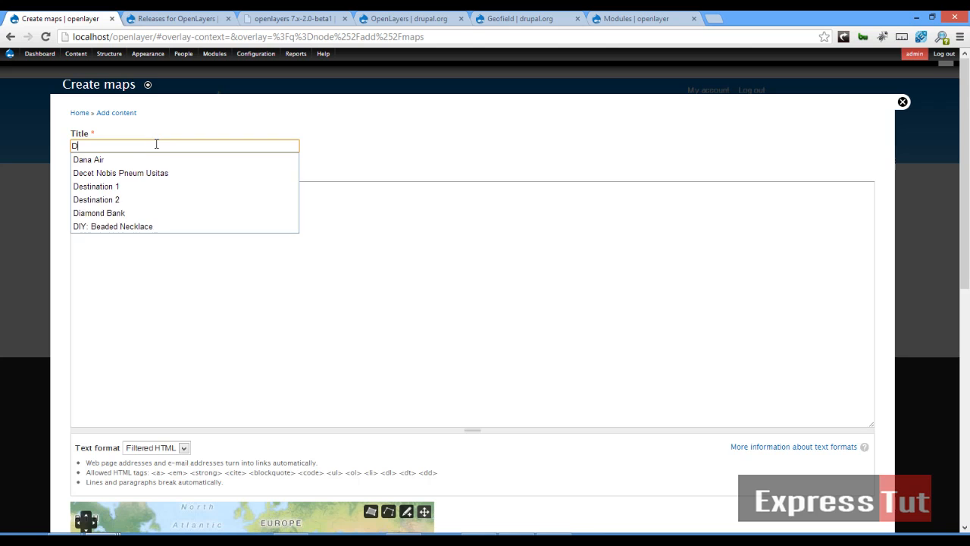
type("estinat")
key("Down")
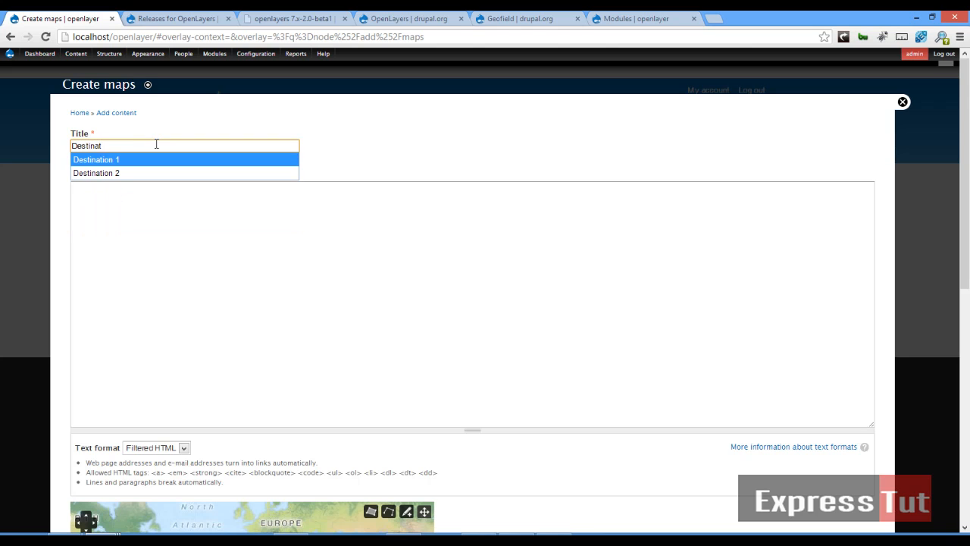
key("Return")
left_click(281, 255)
type("Th")
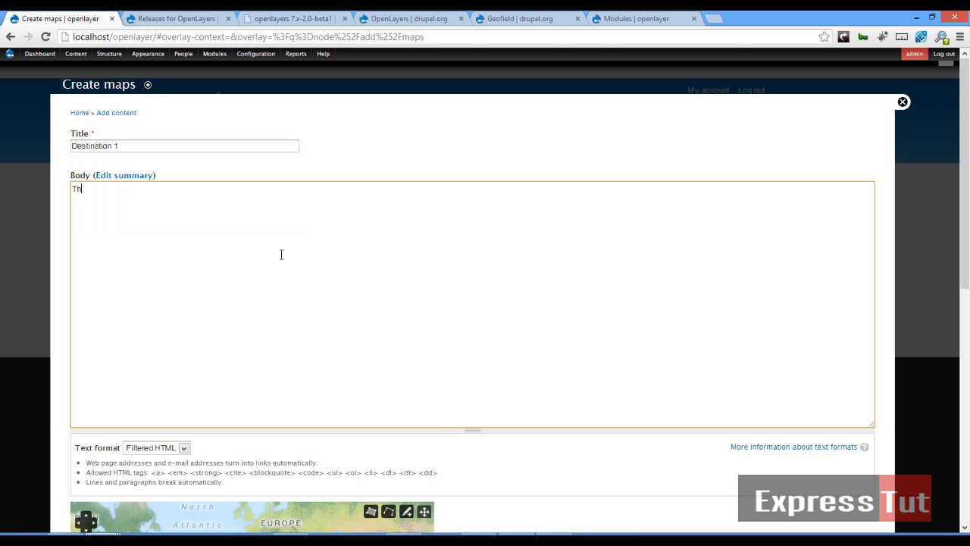
type("is is going to be destination 1")
Change the item's title to "Branch Office 1" and its body text to "This is going to be branch office 1".
double_click(113, 145)
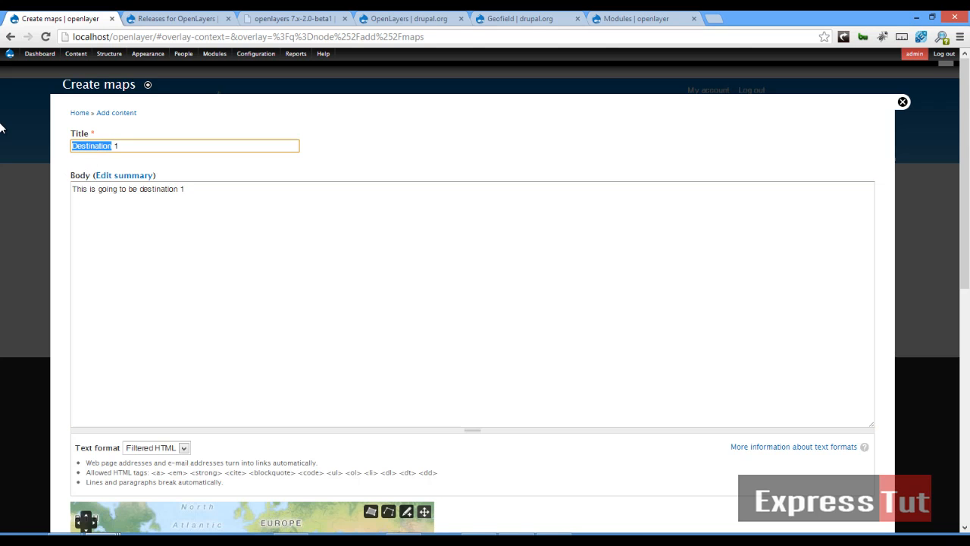
type("Branch Office")
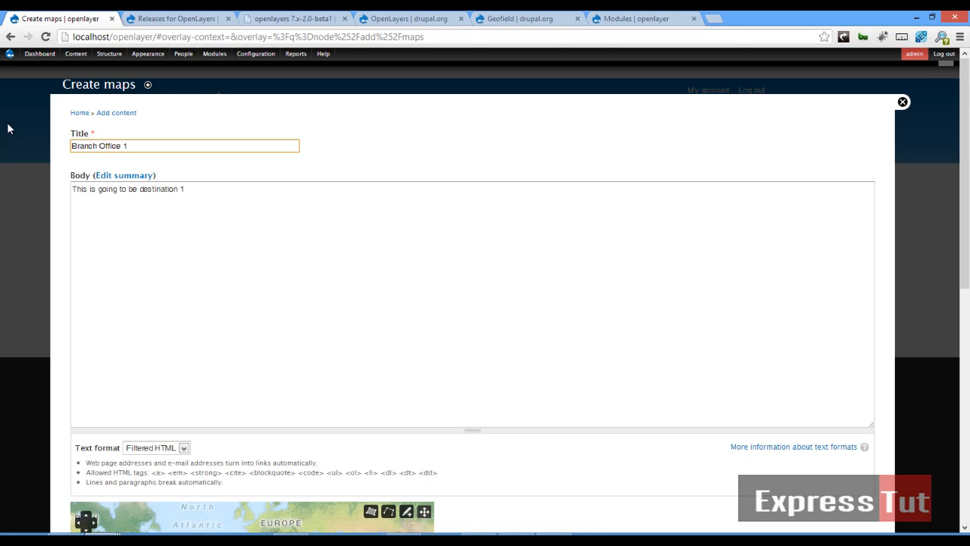
left_click(141, 189)
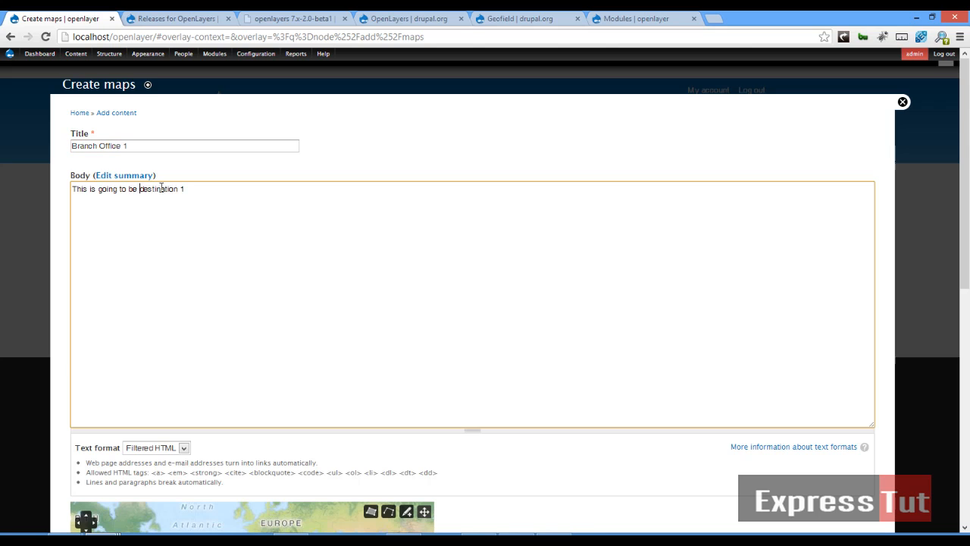
left_click(188, 189, "shift")
type("branch office 1")
Place a point on London in the geolocation map of the new content item.
scroll(265, 270, "down", 4)
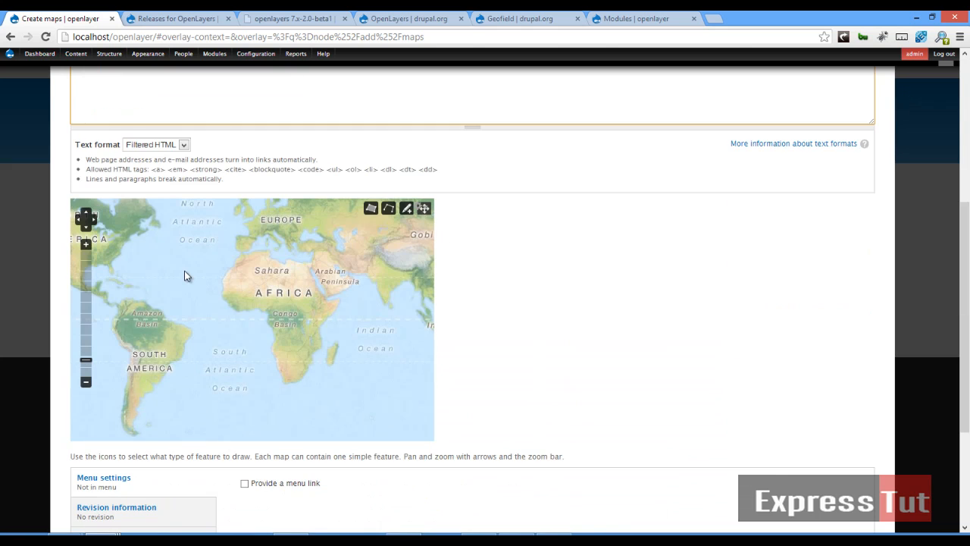
left_click_drag(185, 276, 188, 303)
scroll(258, 264, "up", 3)
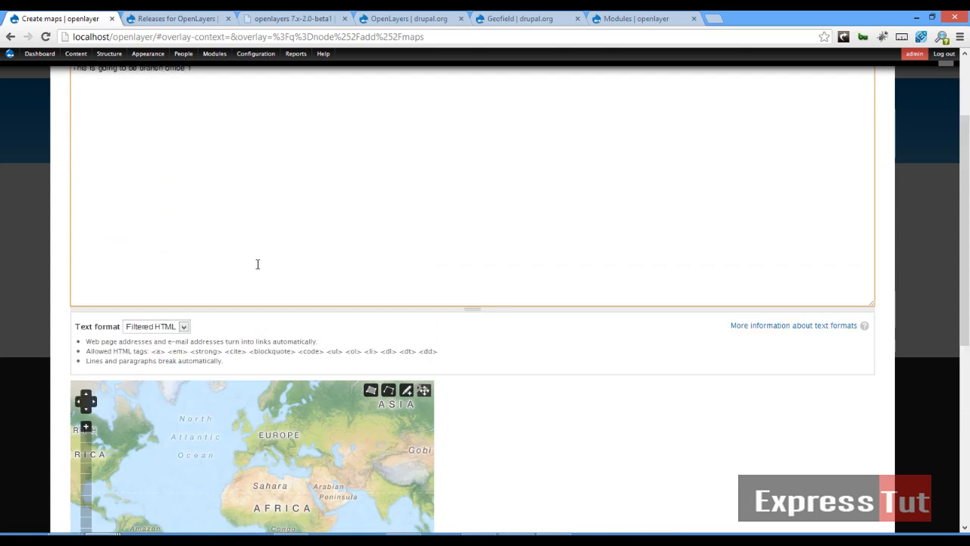
scroll(279, 435, "up", 1)
scroll(296, 383, "down", 3)
scroll(279, 326, "up", 2)
scroll(277, 337, "down", 2)
scroll(277, 333, "down", 1)
double_click(82, 246)
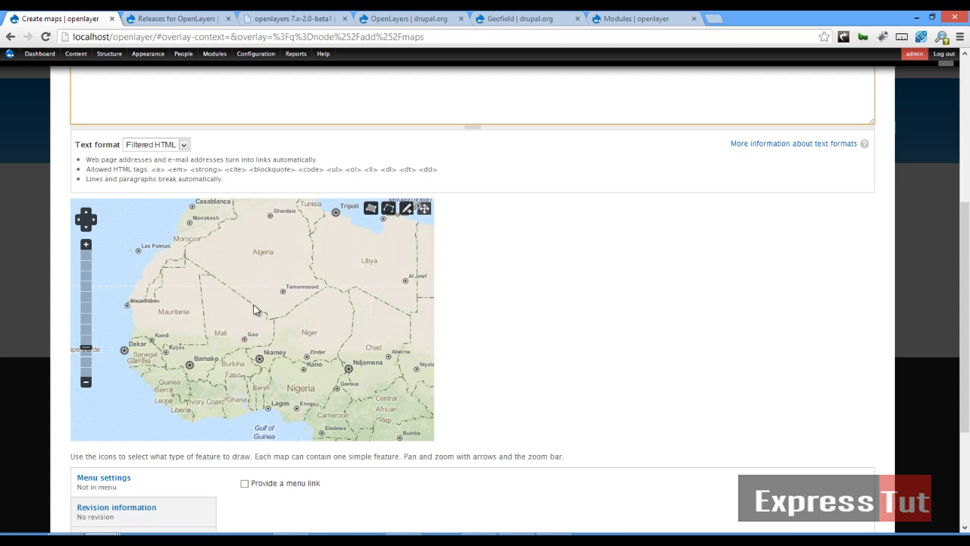
left_click_drag(258, 307, 366, 427)
left_click_drag(297, 294, 216, 430)
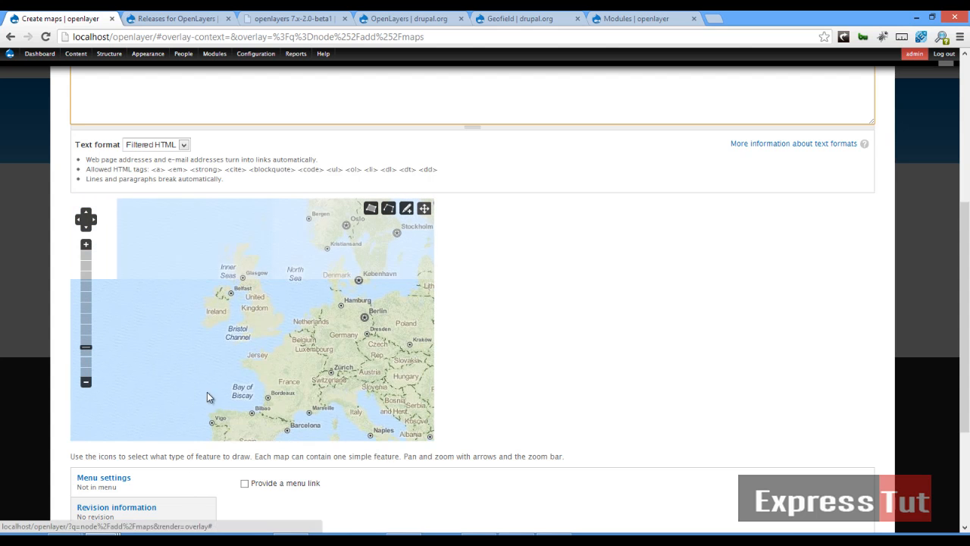
left_click_drag(252, 310, 243, 340)
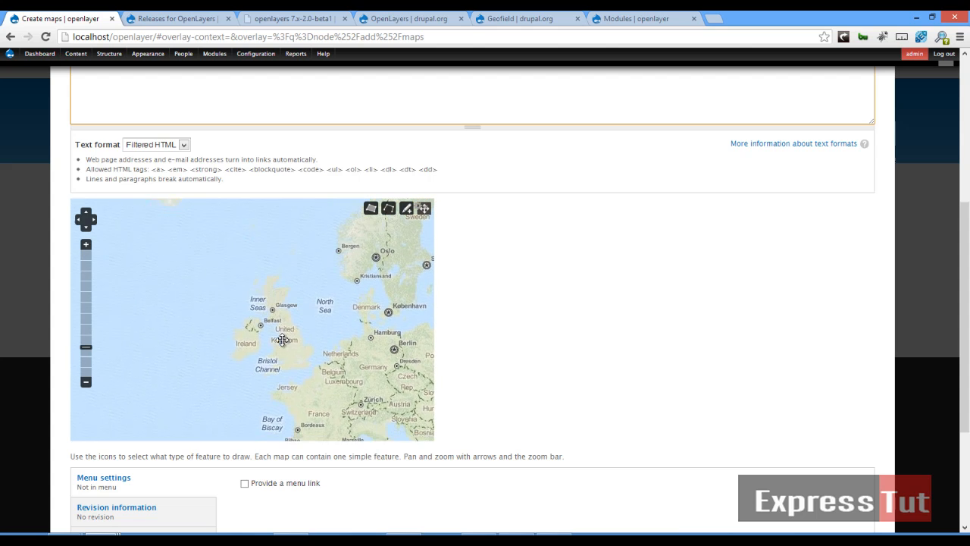
left_click(85, 244)
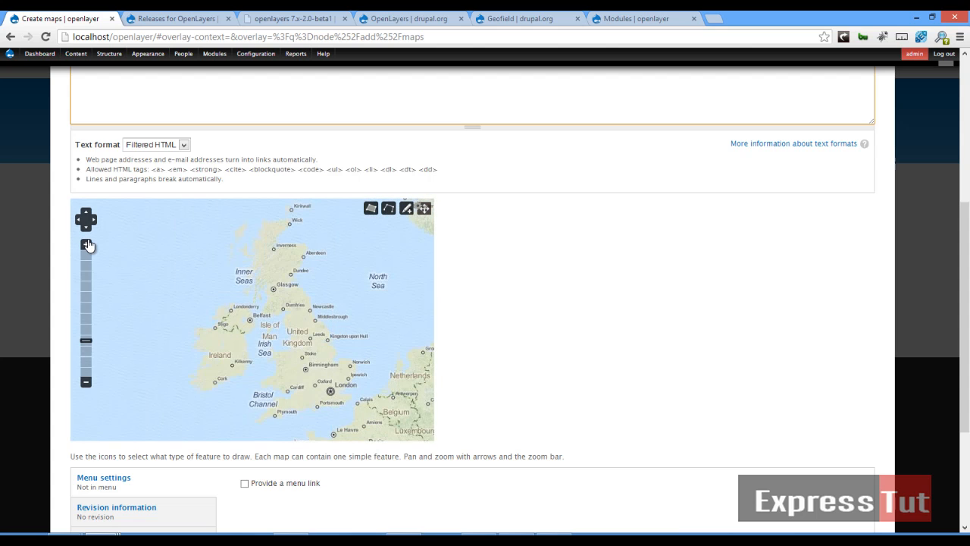
left_click(87, 244)
left_click_drag(172, 283, 153, 245)
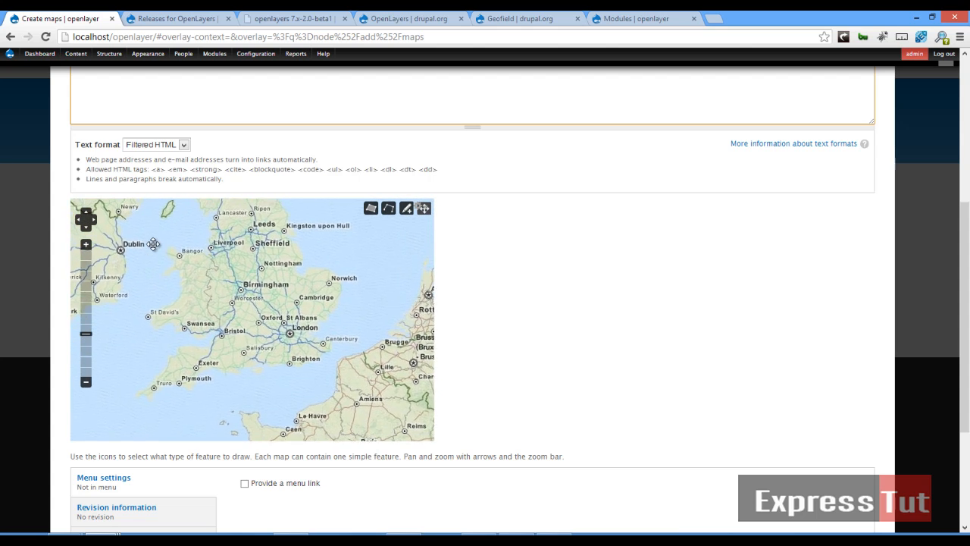
left_click_drag(265, 316, 236, 302)
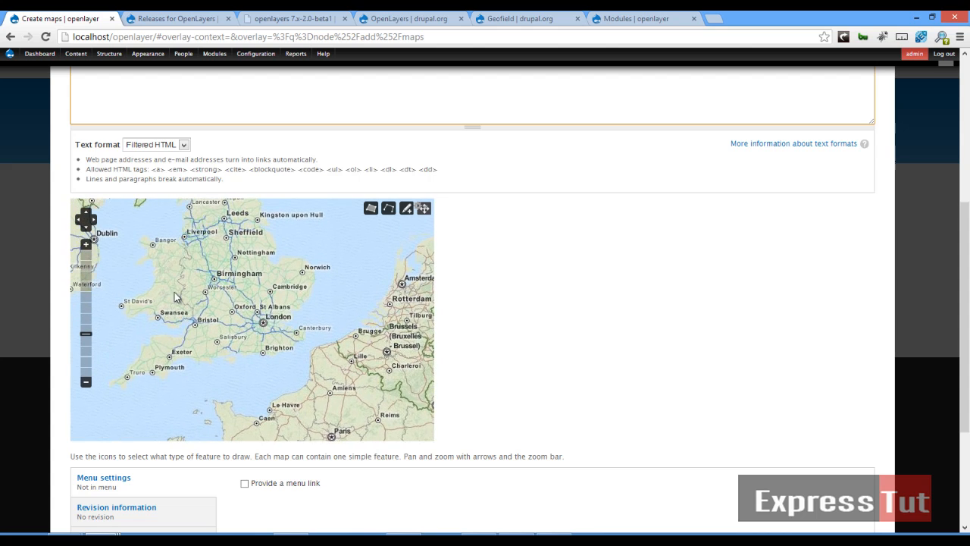
left_click(86, 244)
left_click_drag(291, 332, 308, 346)
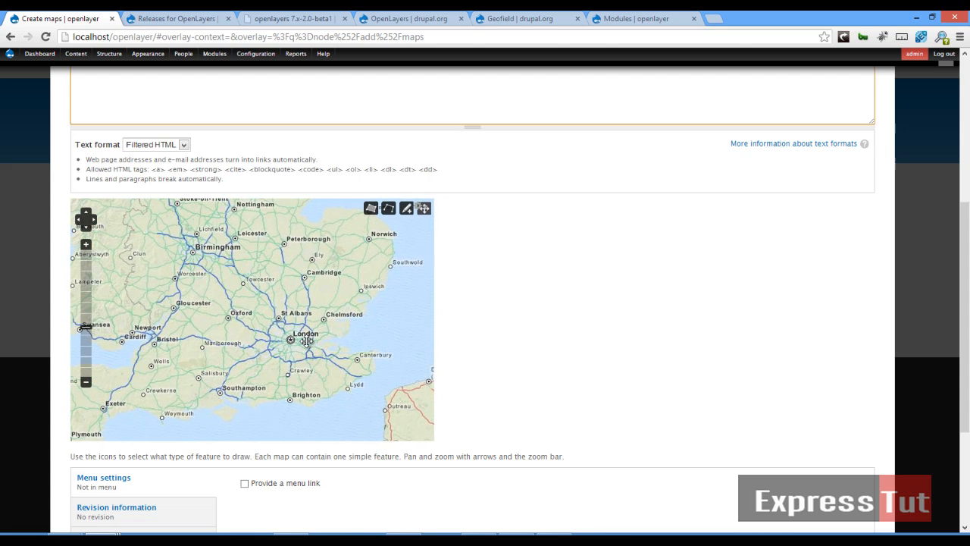
left_click(406, 210)
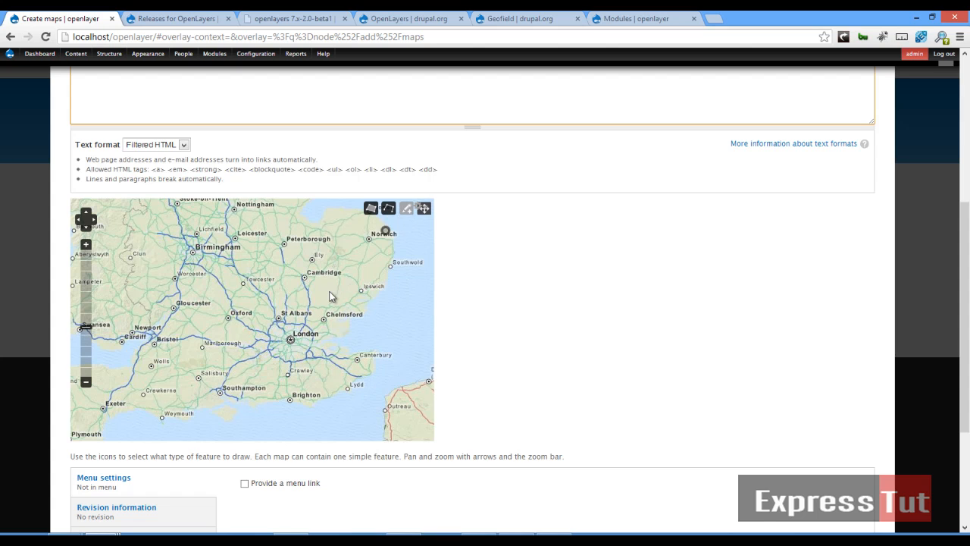
left_click(290, 343)
Save the "Branch Office 1" content and review its page with the stored geolocation.
scroll(530, 310, "down", 3)
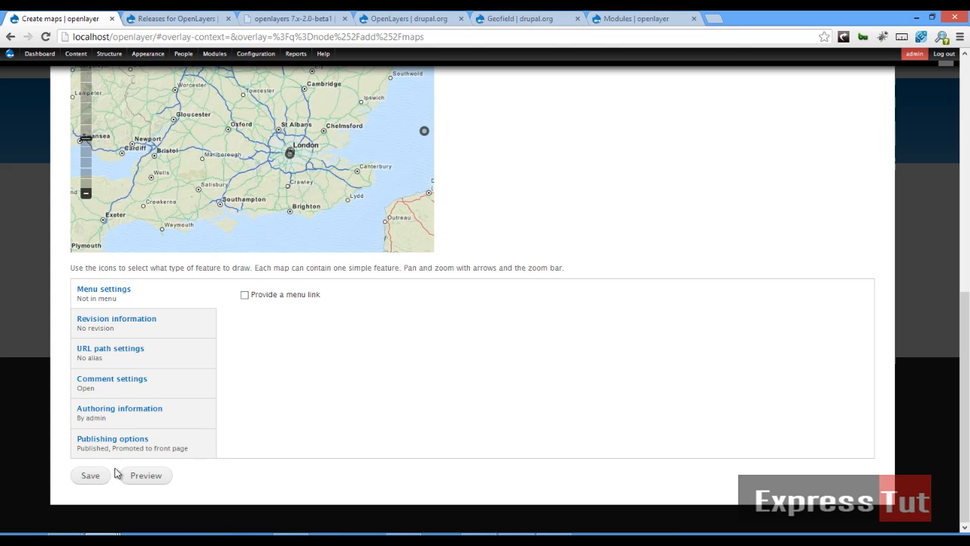
left_click(91, 475)
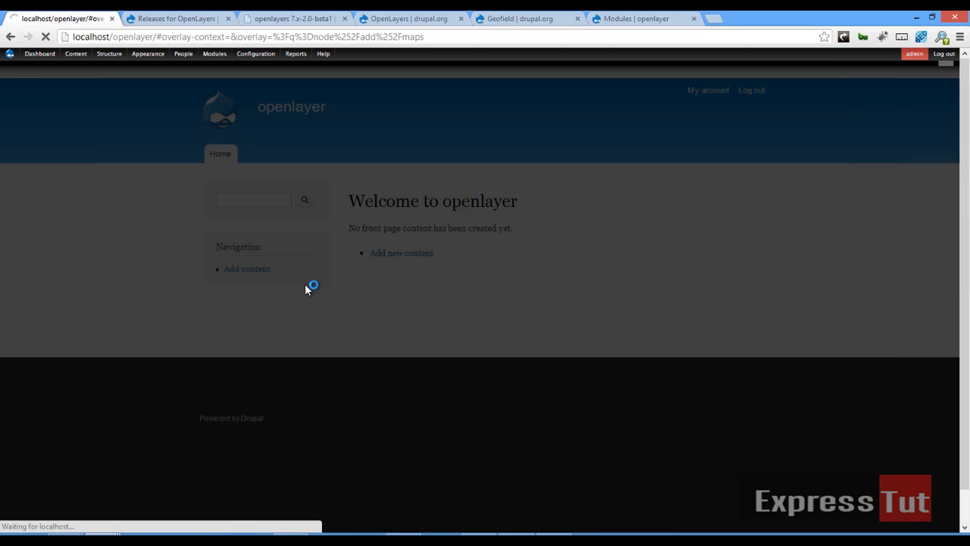
scroll(379, 292, "down", 2)
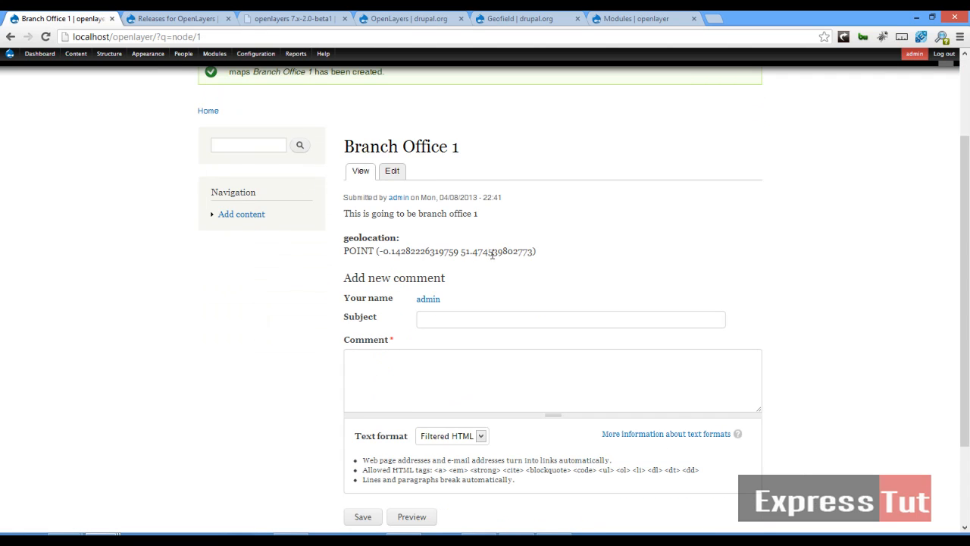
scroll(466, 263, "up", 1)
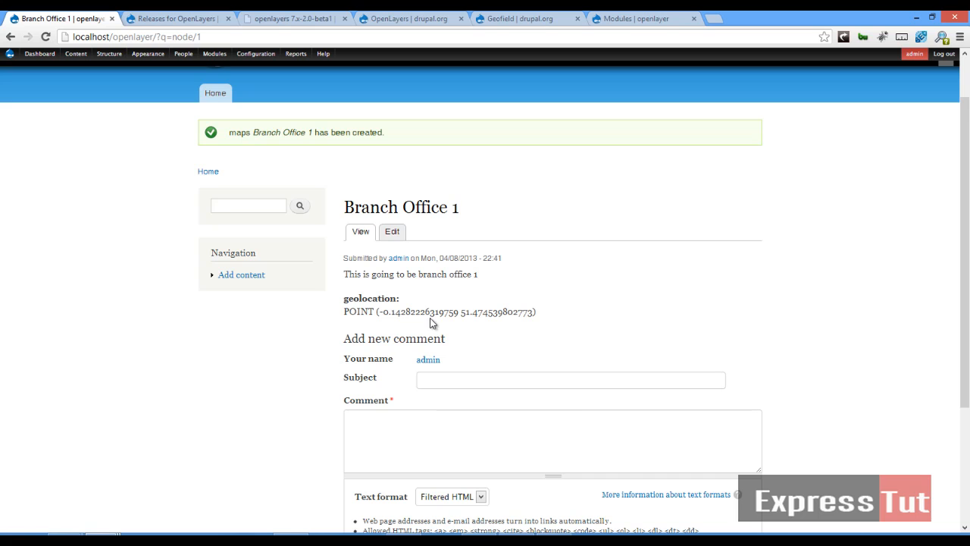
Start another maps content item and enter its title, "Branch Office 2".
left_click(240, 275)
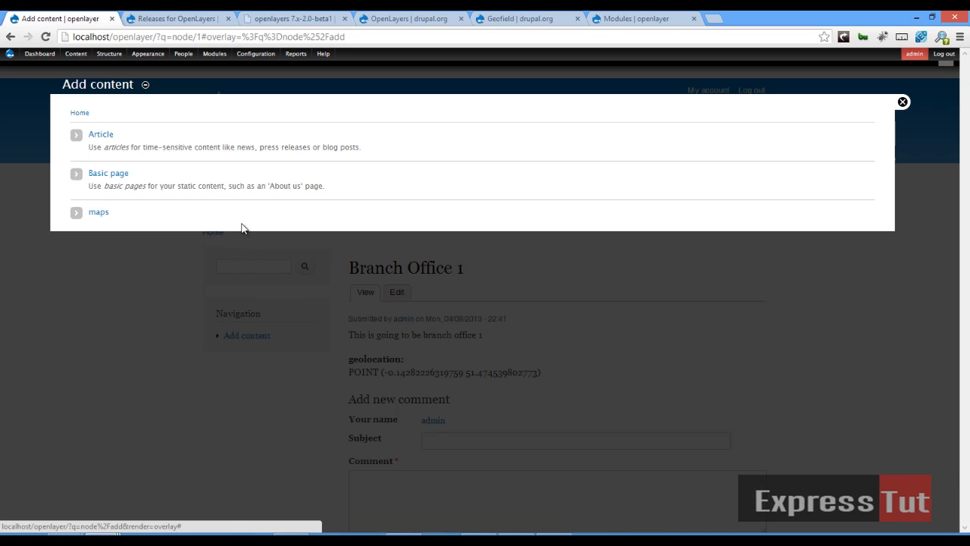
left_click(98, 213)
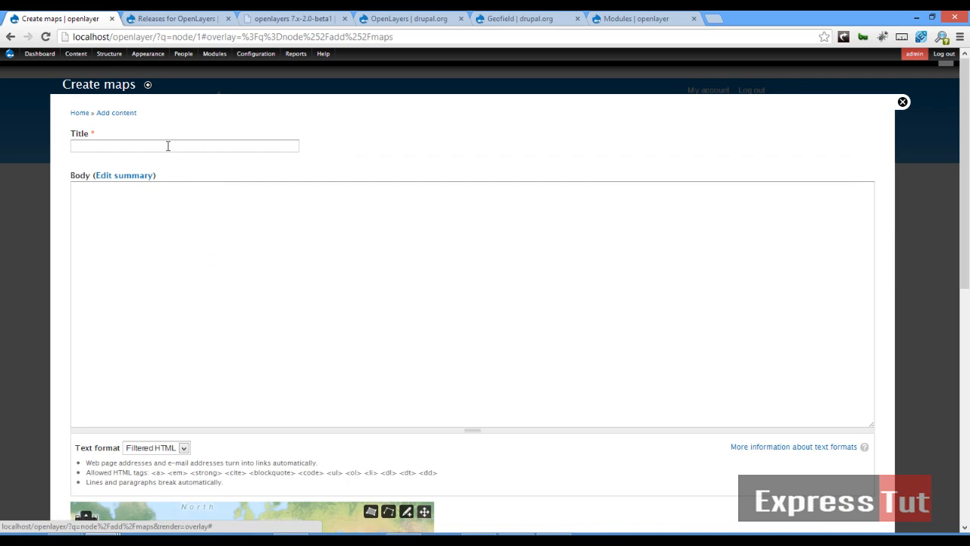
left_click(166, 145)
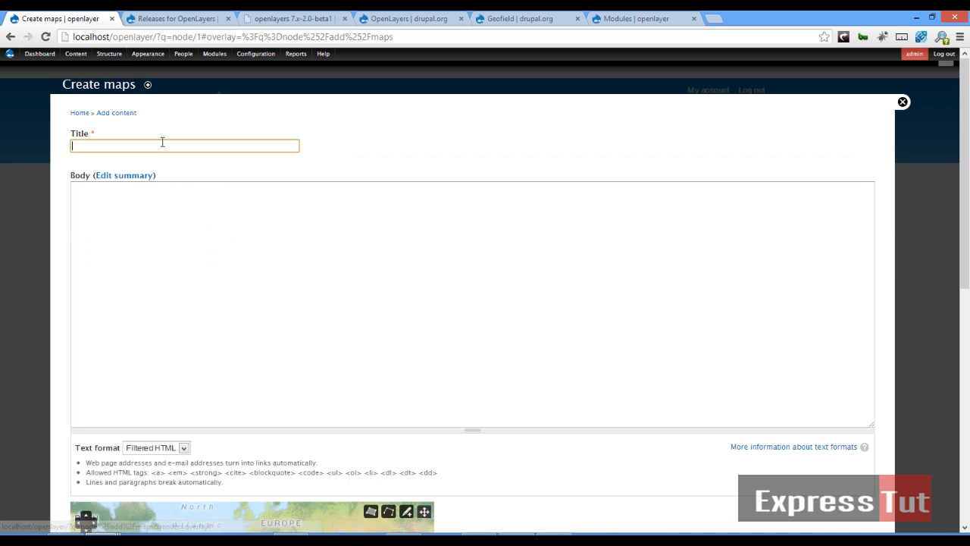
type("B")
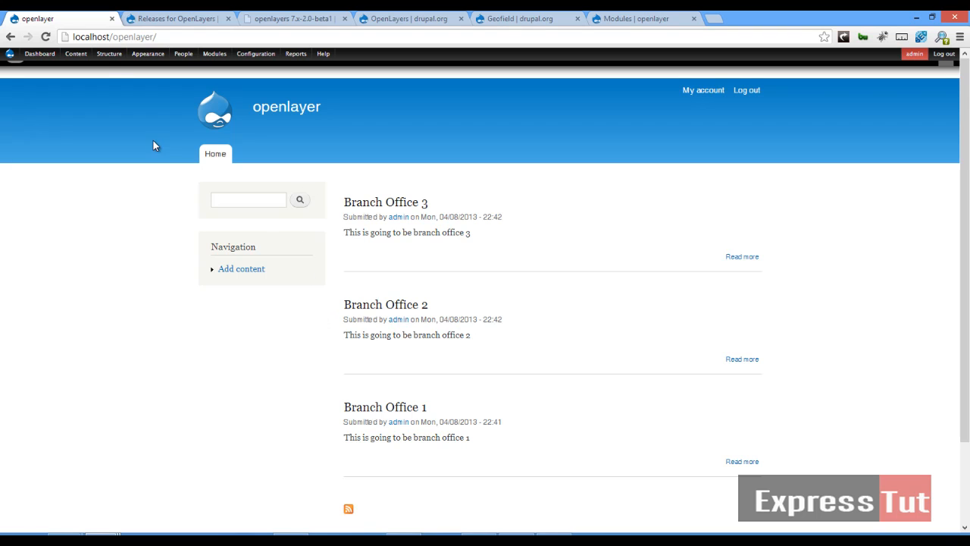
Start a new view named "OpenLayers".
mouse_move(103, 66)
mouse_move(108, 115)
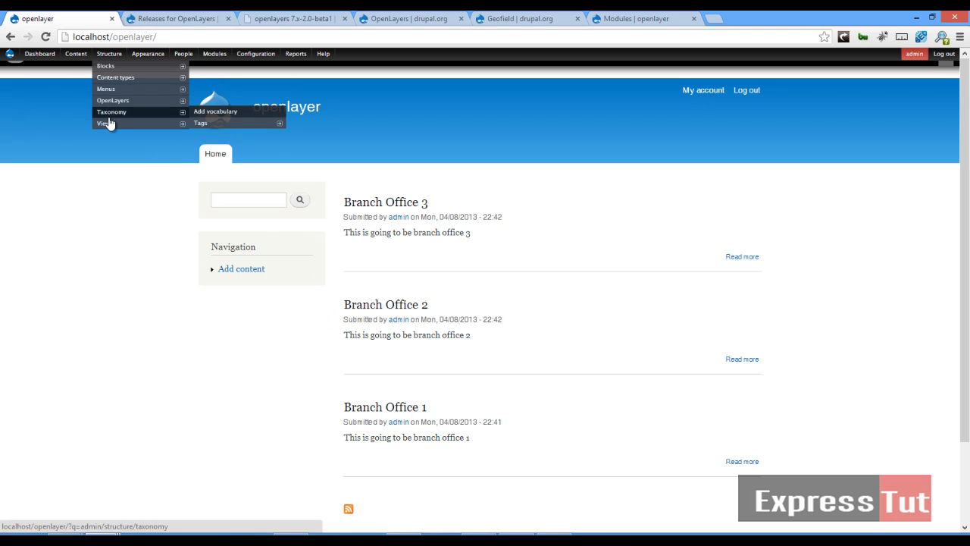
left_click(212, 123)
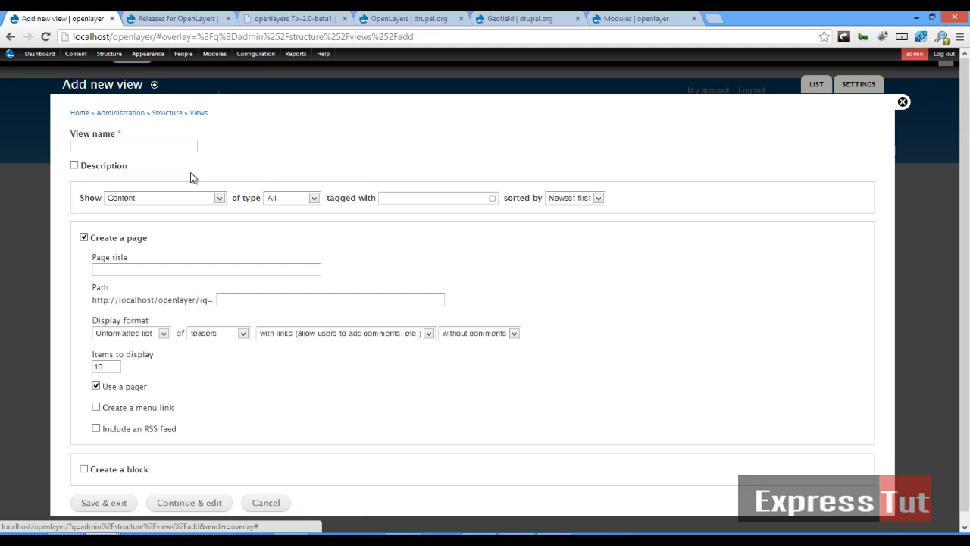
left_click(164, 146)
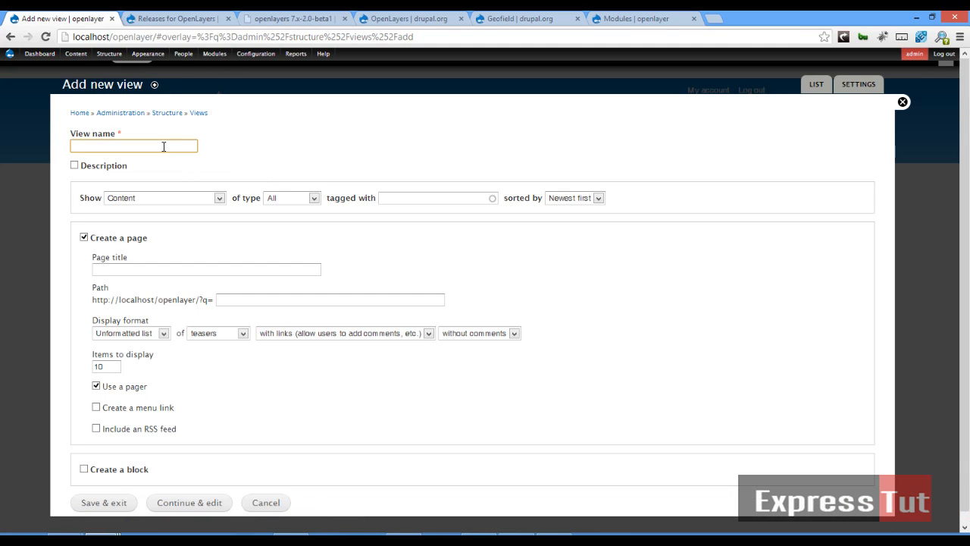
type("ope")
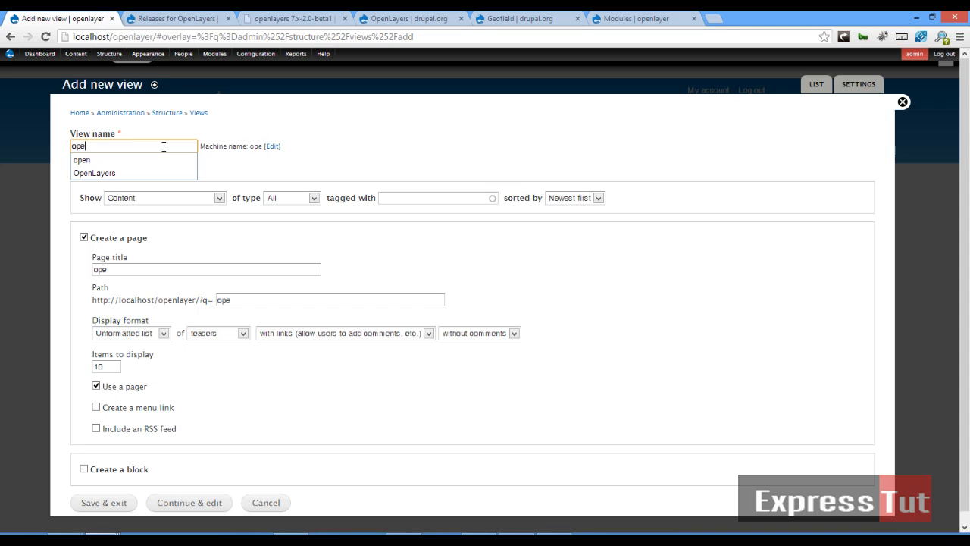
type("n")
key("Down")
key("Down")
key("Return")
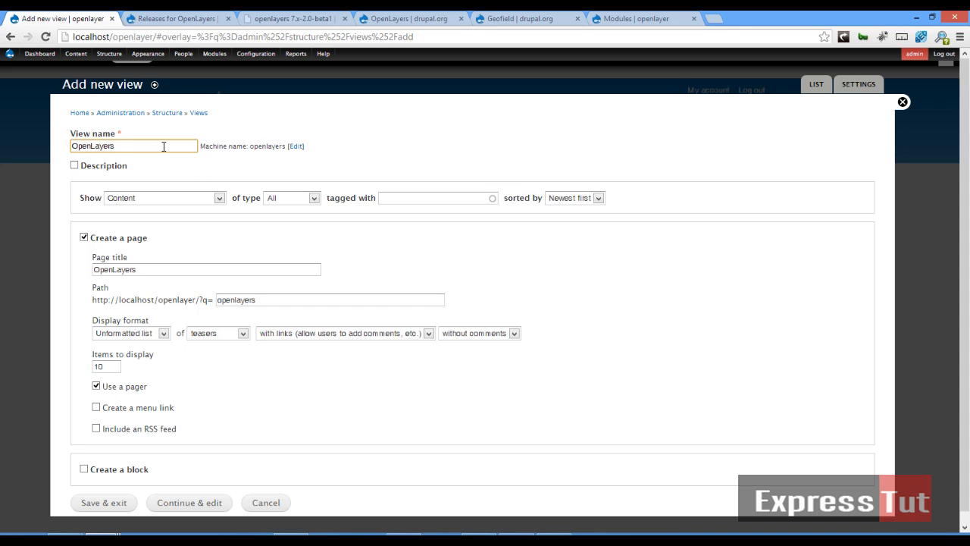
Limit the new view to content of type maps and continue to its detailed configuration.
left_click(316, 199)
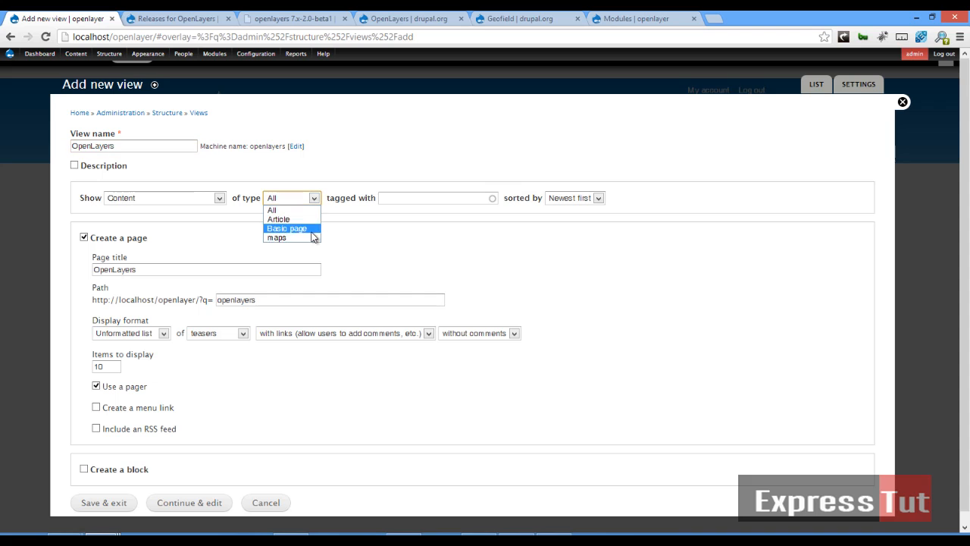
left_click(310, 240)
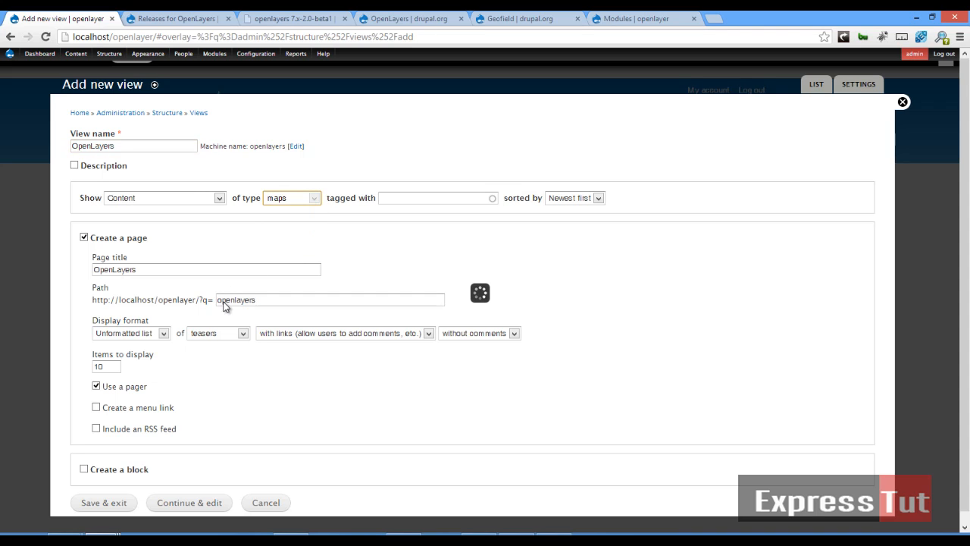
left_click(199, 505)
scroll(325, 367, "down", 2)
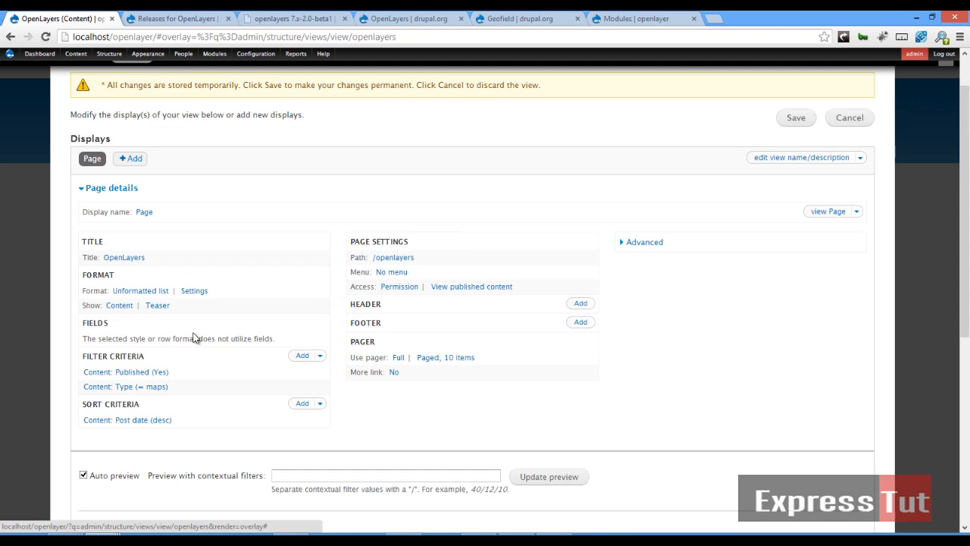
Add an OpenLayers Data Overlay display to the view.
left_click(124, 306)
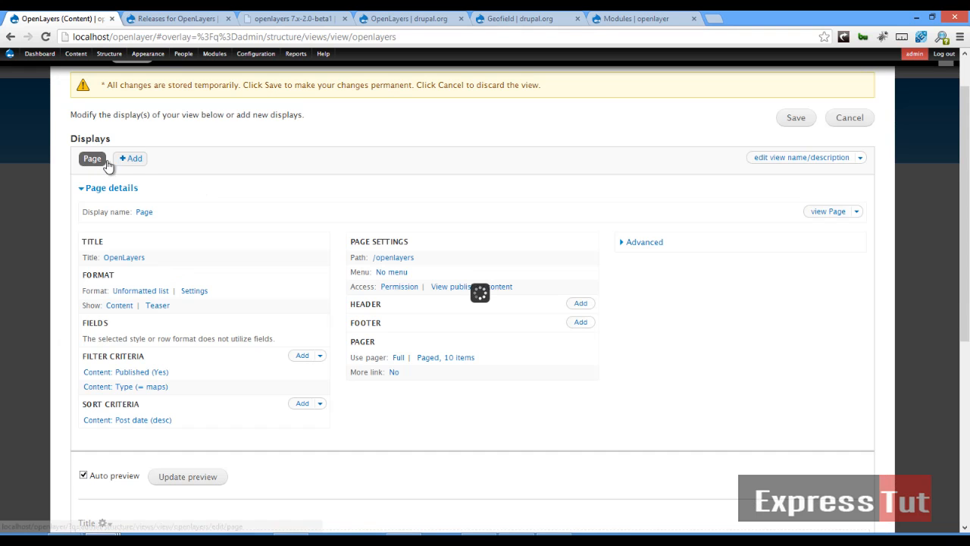
left_click(138, 162)
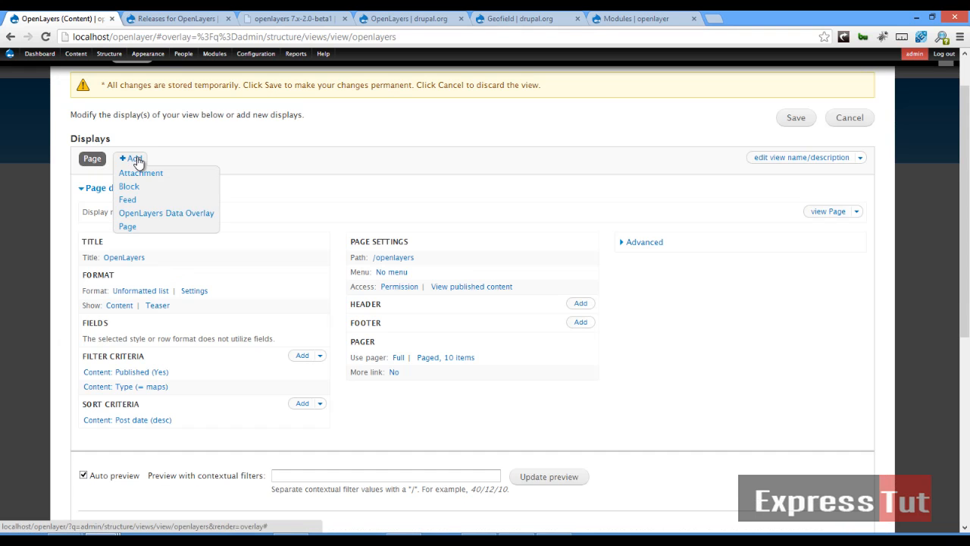
left_click(145, 217)
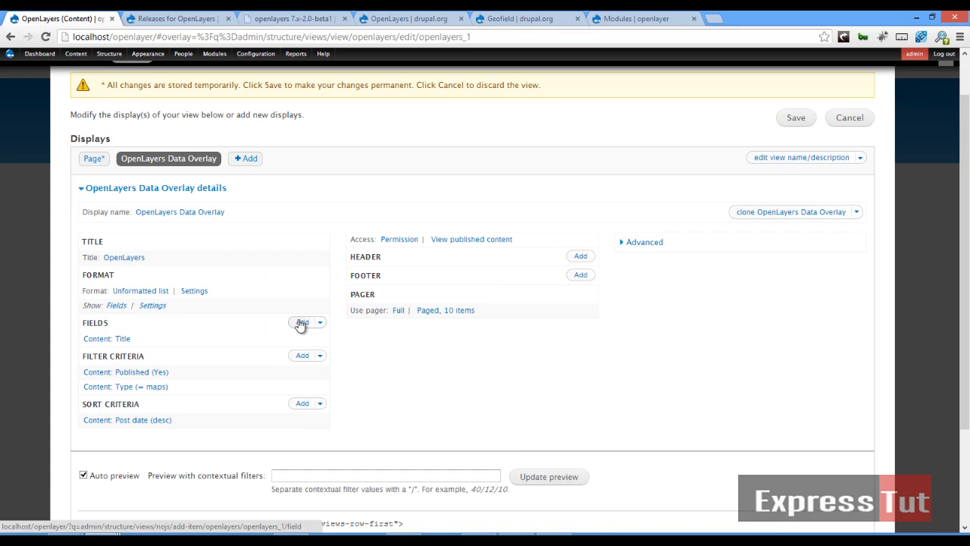
Add the Content: geolocation and Content: Body fields to all displays of the view.
left_click(302, 324)
scroll(455, 296, "down", 10)
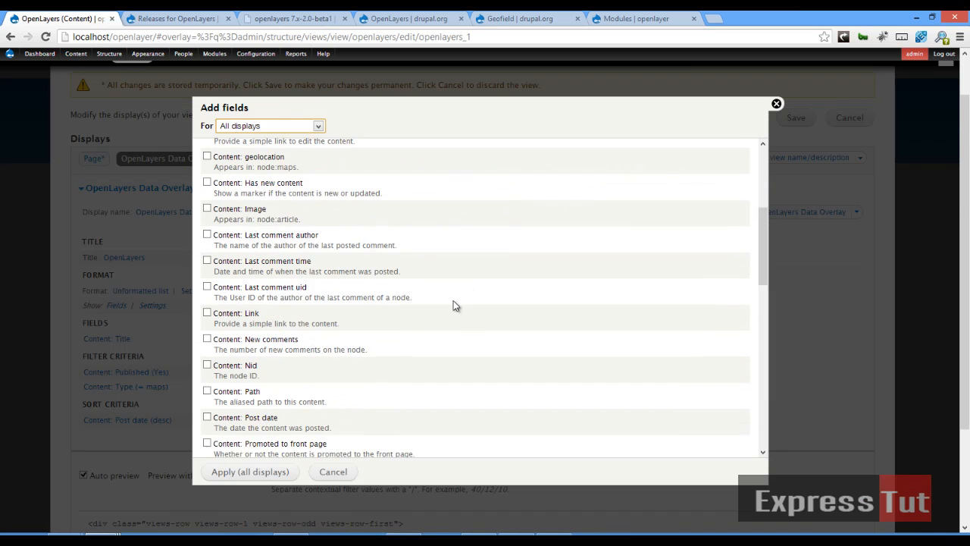
scroll(368, 296, "up", 3)
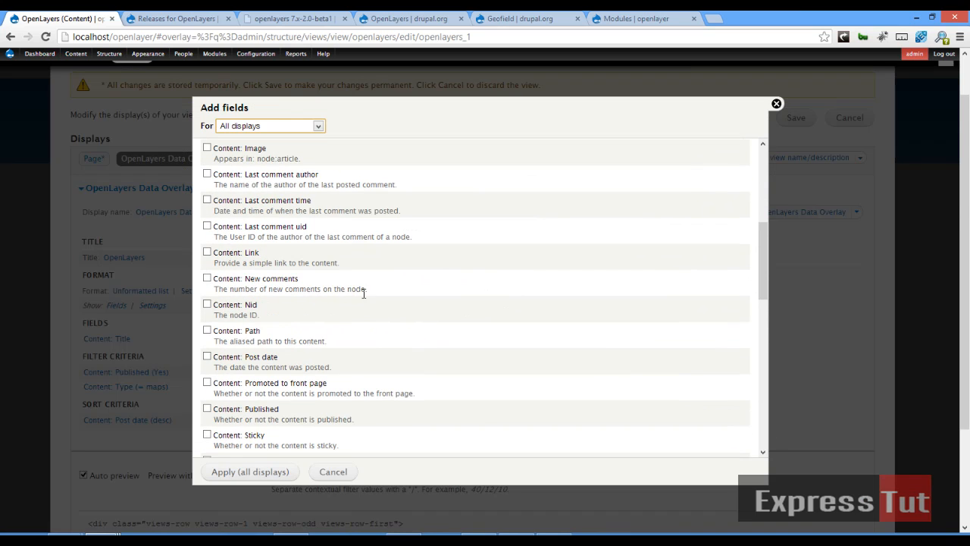
left_click(253, 220)
scroll(284, 261, "up", 3)
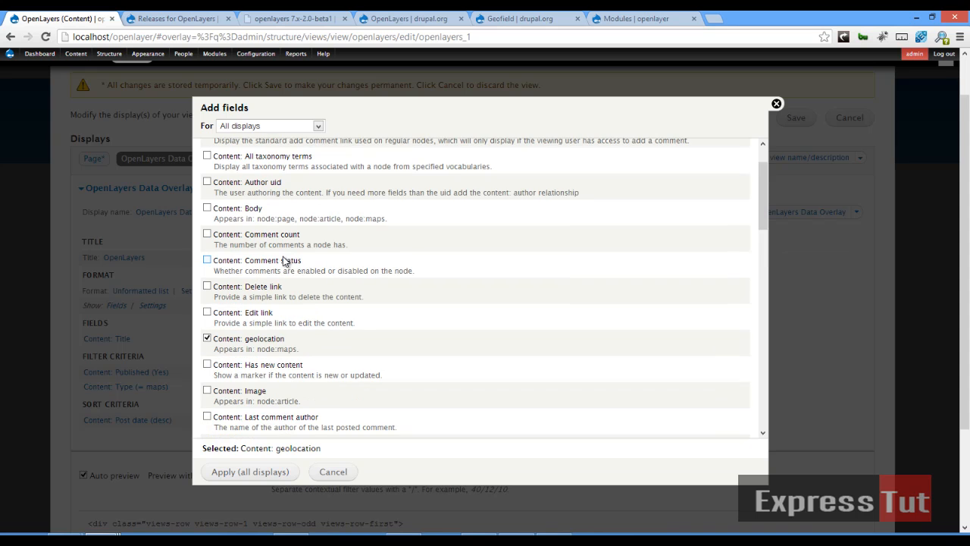
left_click(250, 215)
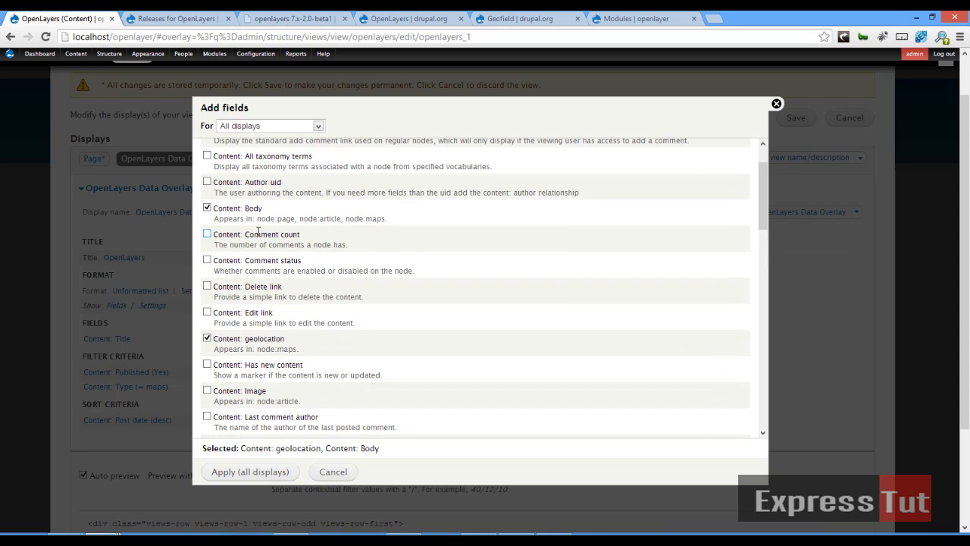
left_click(257, 476)
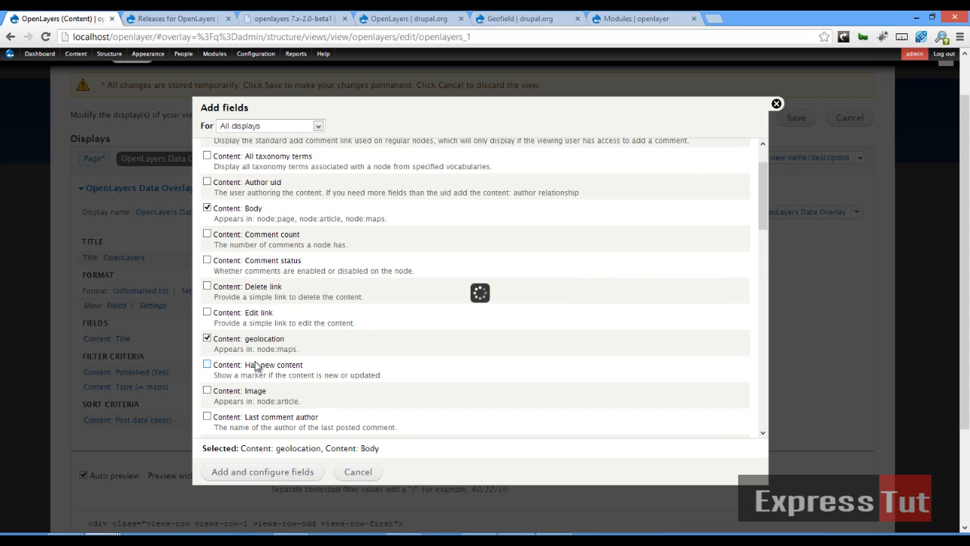
Turn off the label of the Content: Body and Content: geolocation fields and apply this to all displays.
left_click(205, 166)
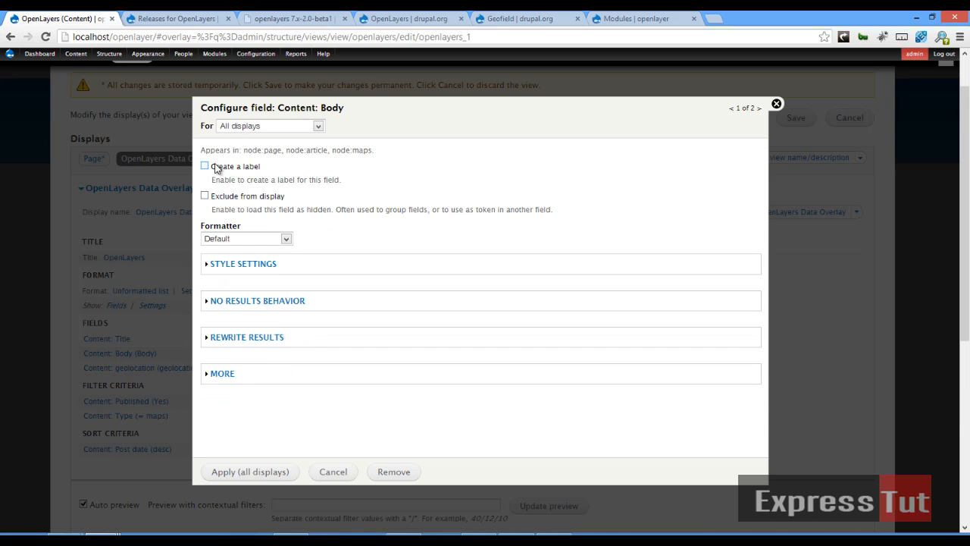
left_click(241, 472)
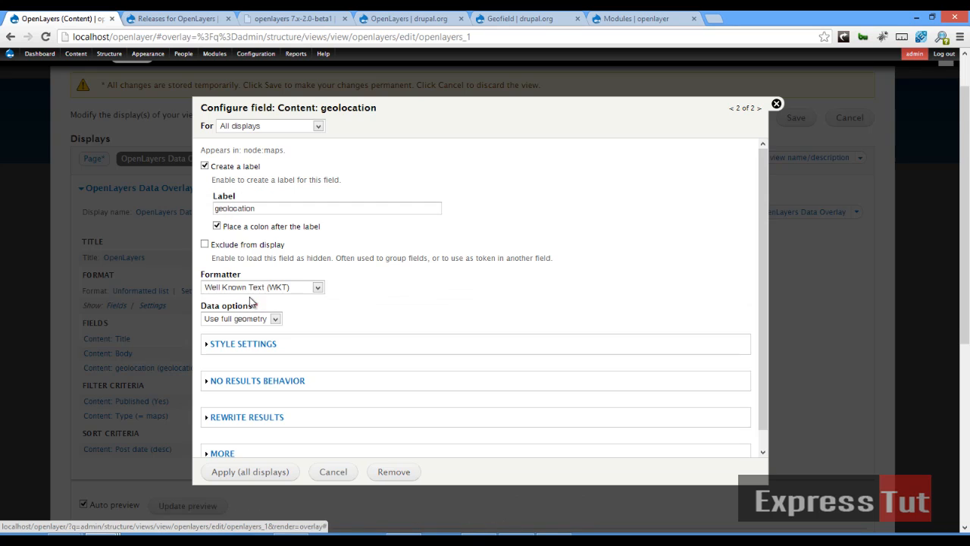
left_click(237, 168)
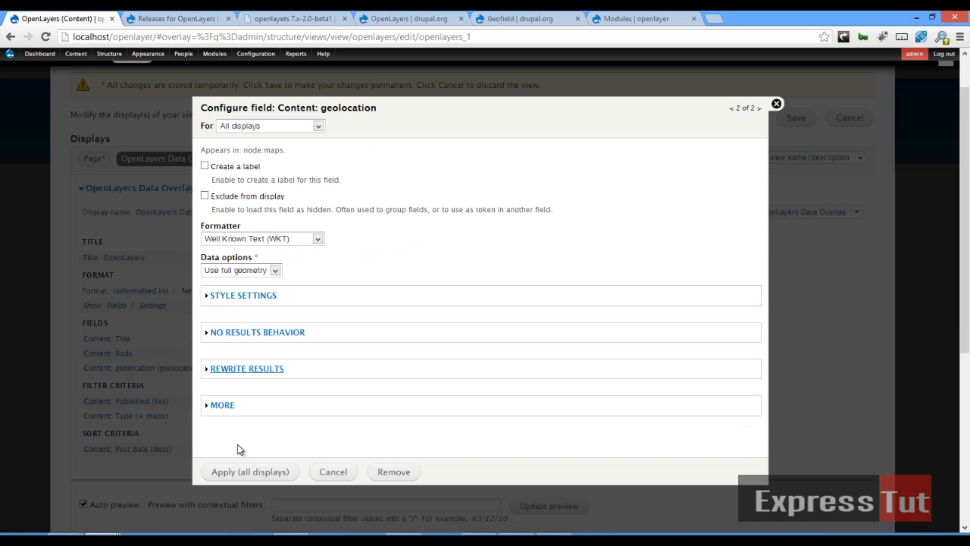
left_click(226, 481)
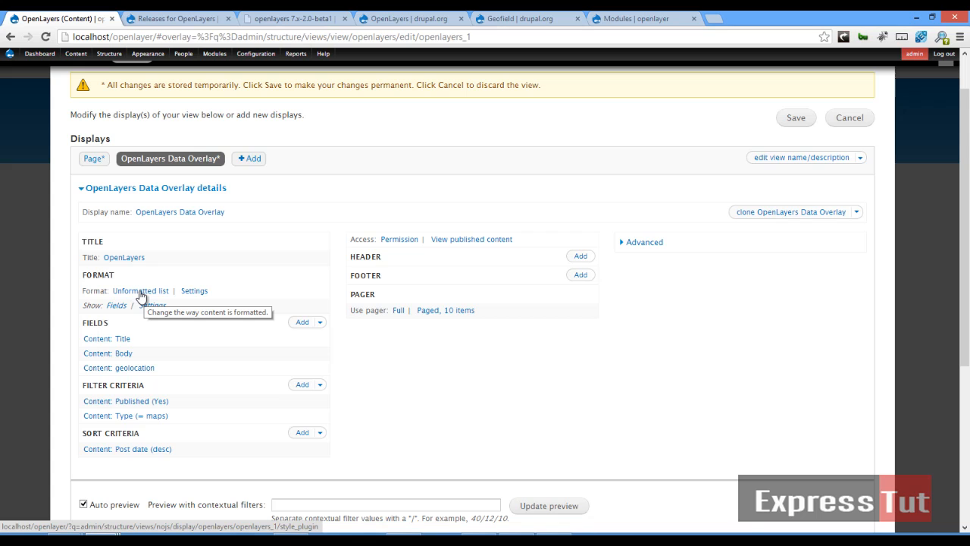
Set the view's format to OpenLayers Data Overlay for all displays.
left_click(140, 294)
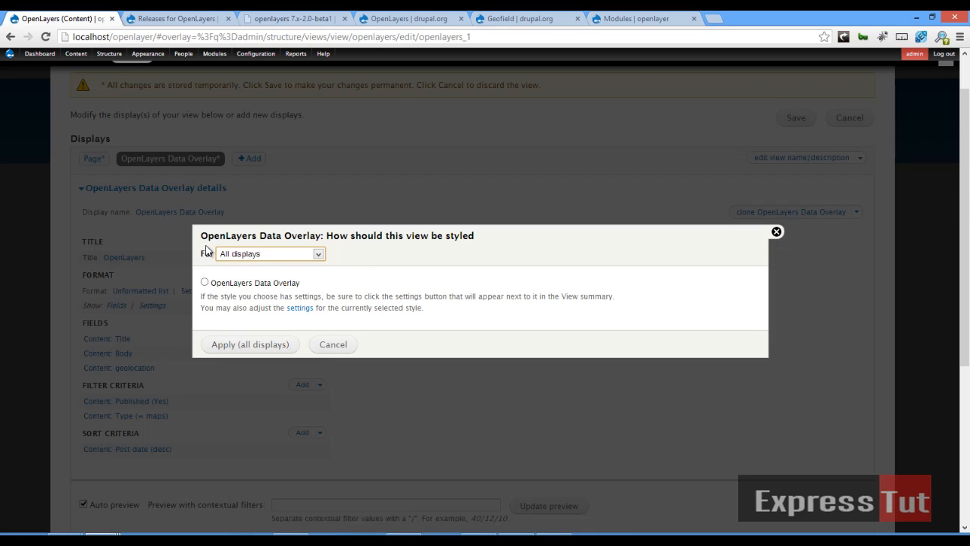
left_click(241, 285)
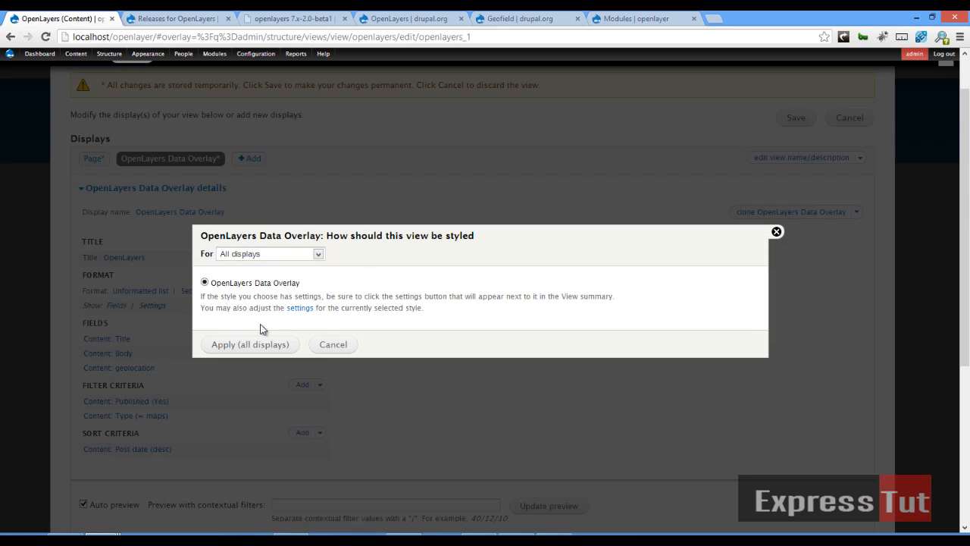
left_click(272, 353)
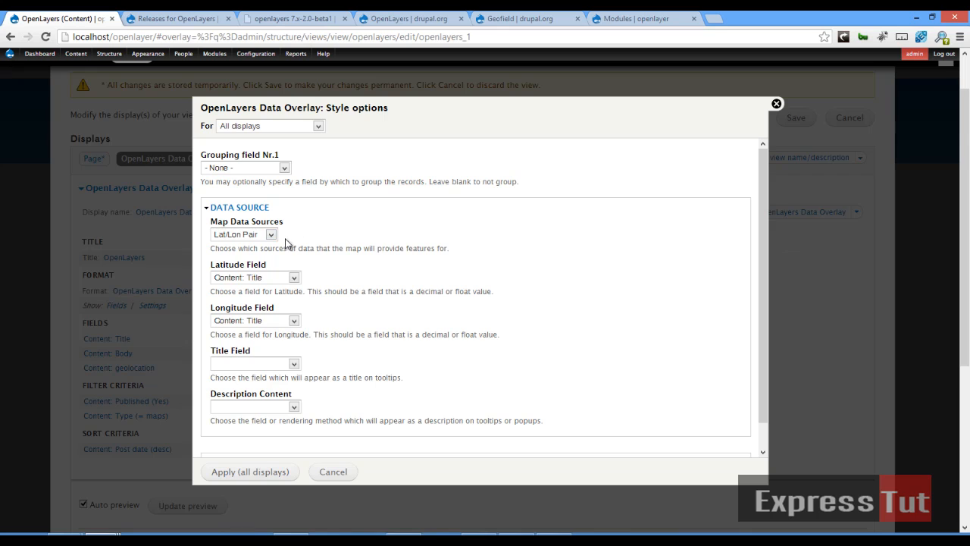
Set the overlay's map data source to WKT, using Content: geolocation as the WKT field.
left_click(271, 235)
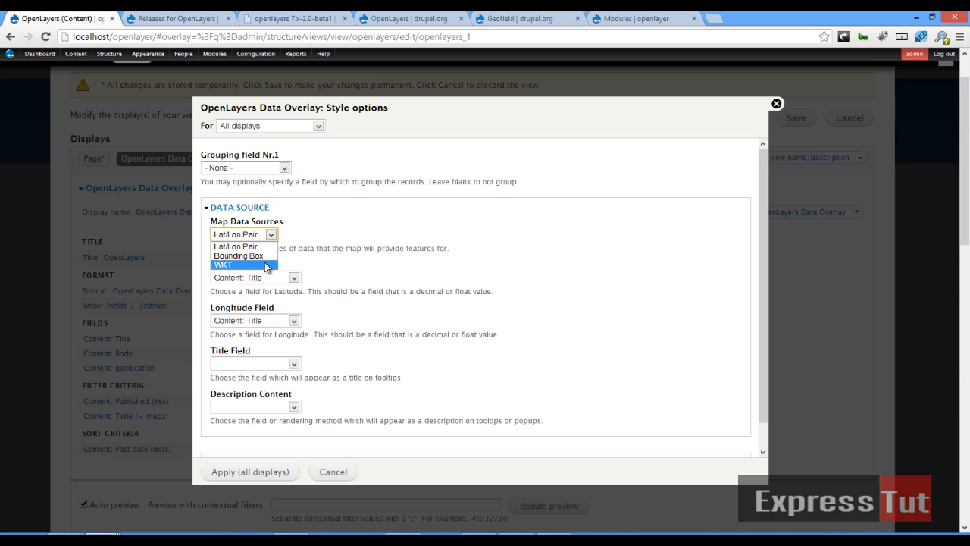
left_click(267, 265)
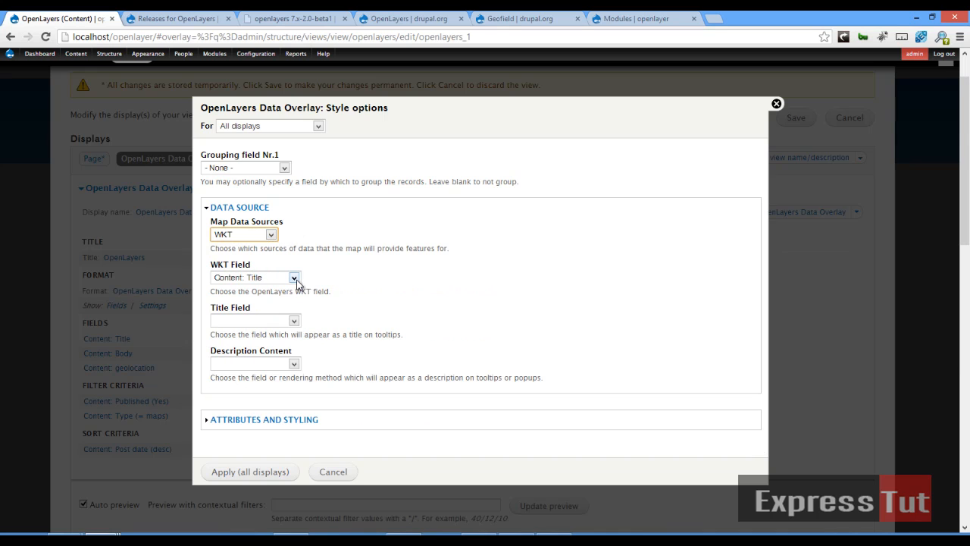
left_click(294, 278)
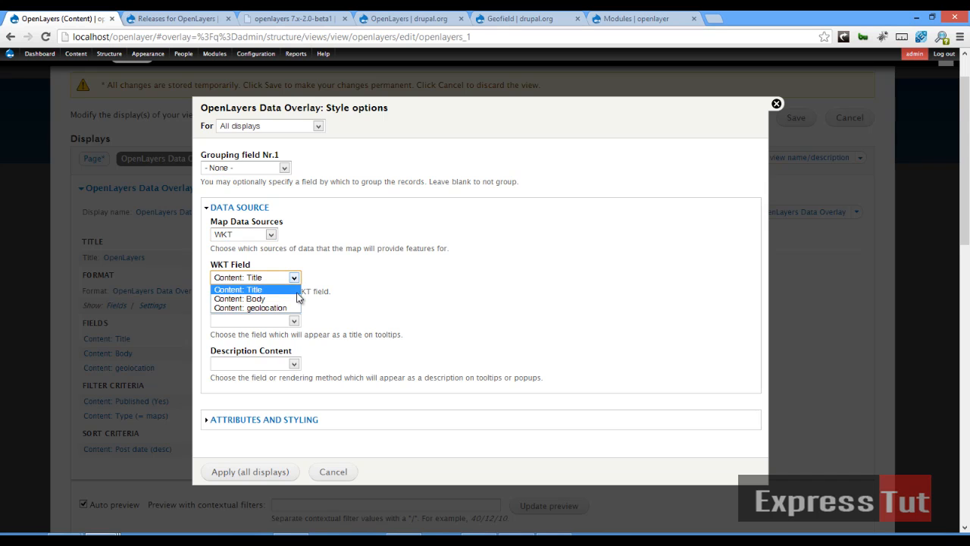
left_click(295, 309)
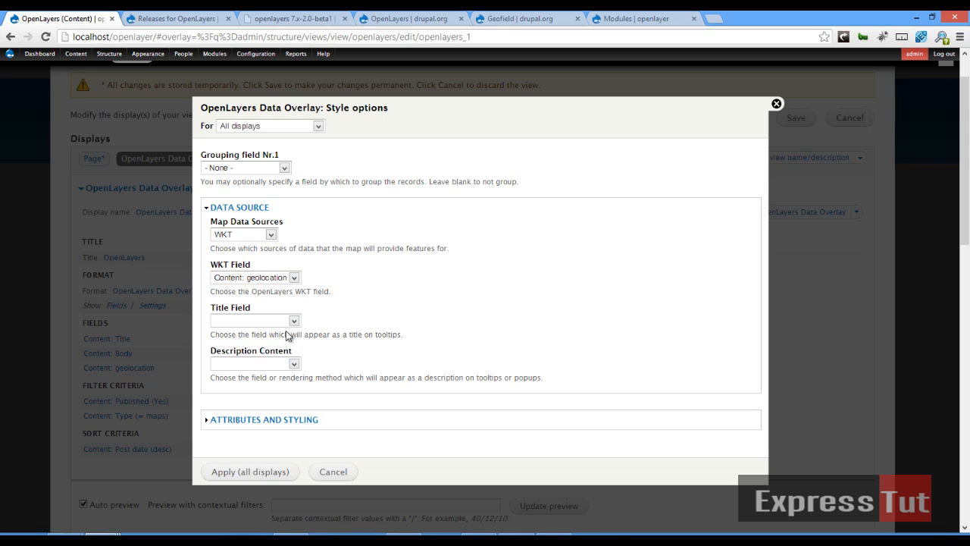
Use Content: Title as the overlay's title field and Content: Body as its description content, and apply the style options to all displays.
left_click(294, 321)
left_click(292, 345)
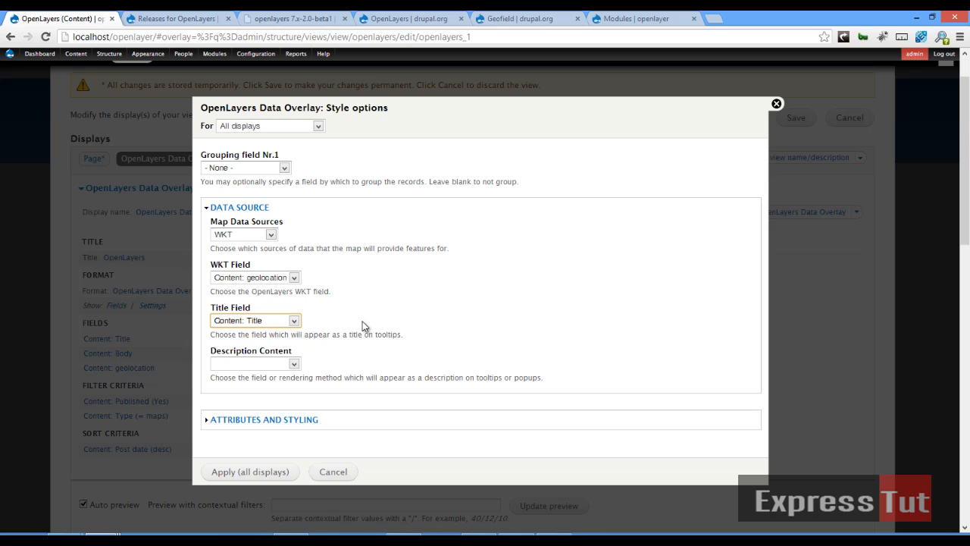
left_click(294, 364)
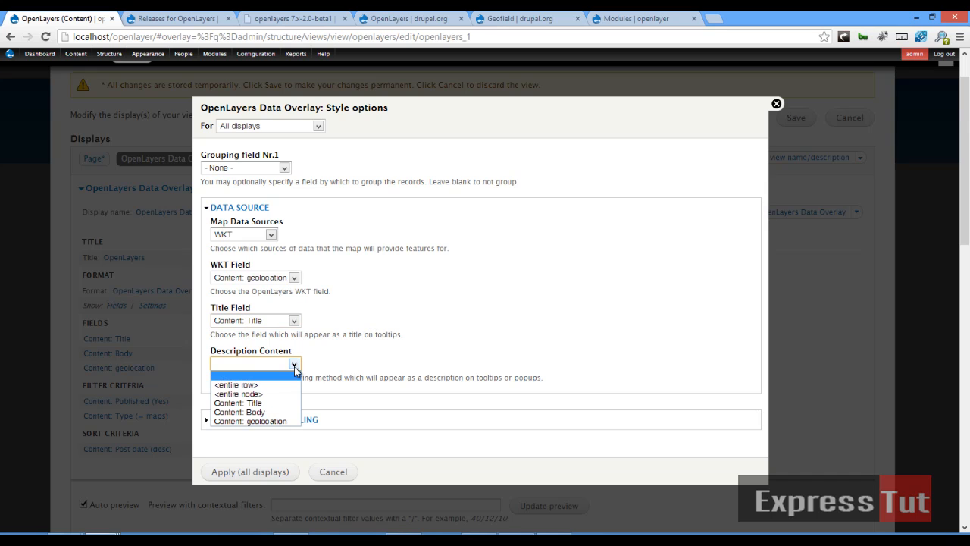
left_click(284, 413)
scroll(398, 363, "down", 2)
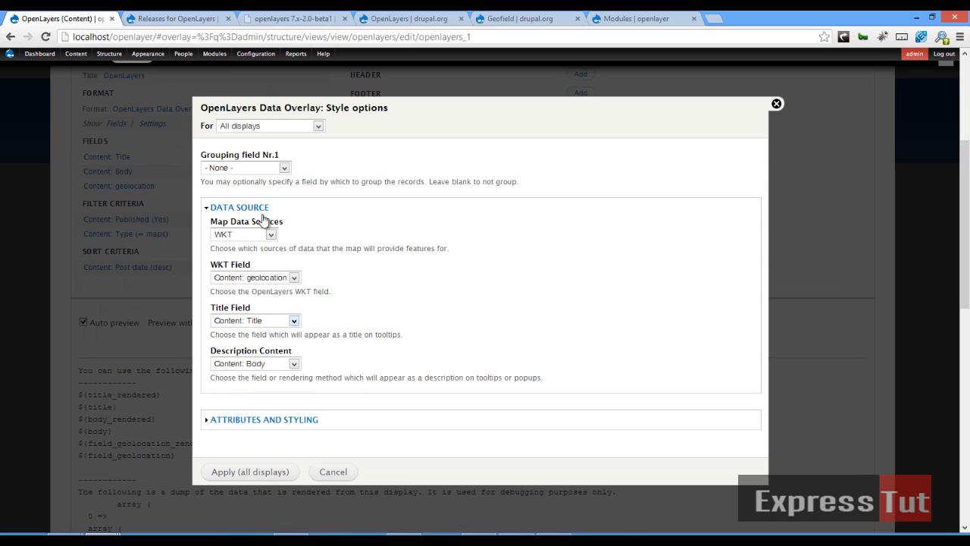
left_click(250, 472)
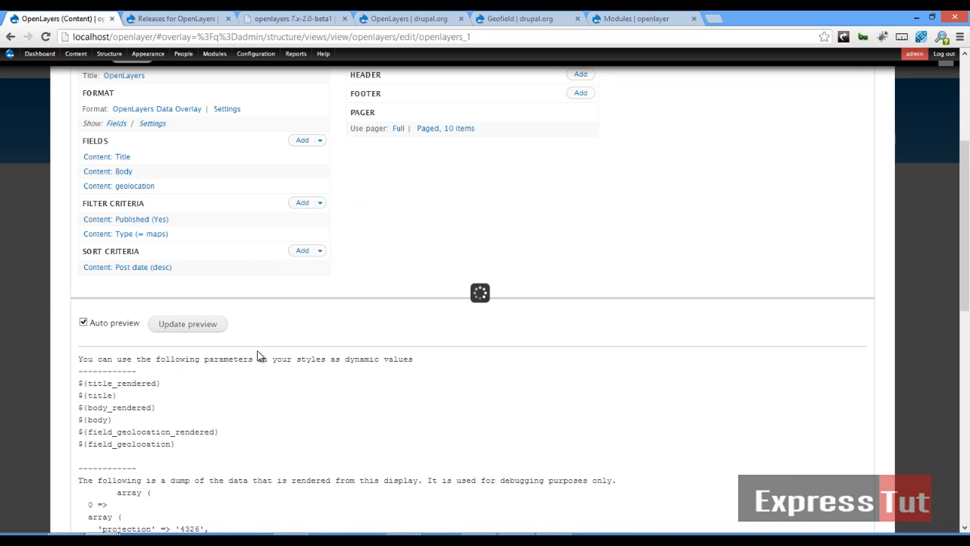
Review the data overlay's preview output and save the OpenLayers view.
scroll(273, 352, "down", 9)
scroll(273, 351, "up", 10)
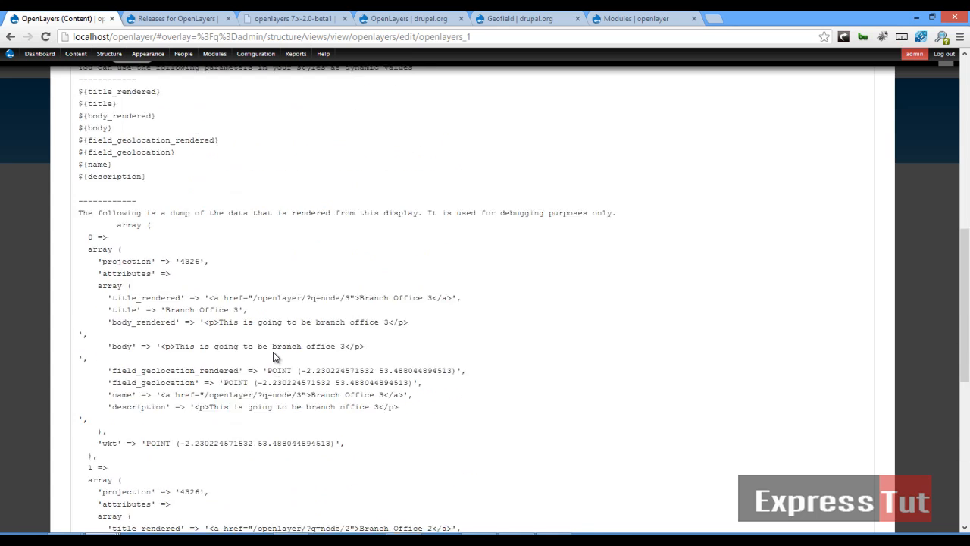
scroll(273, 352, "up", 3)
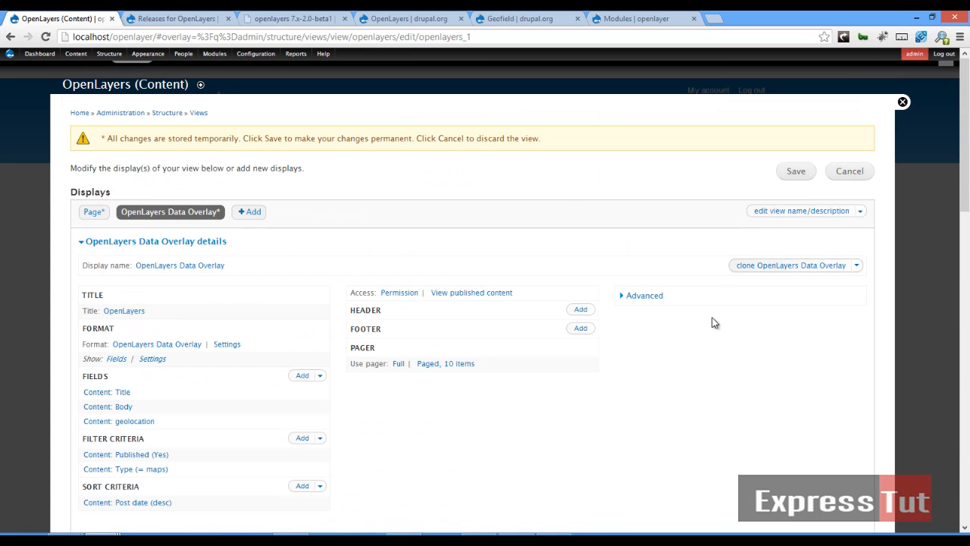
scroll(584, 341, "down", 10)
scroll(818, 175, "up", 10)
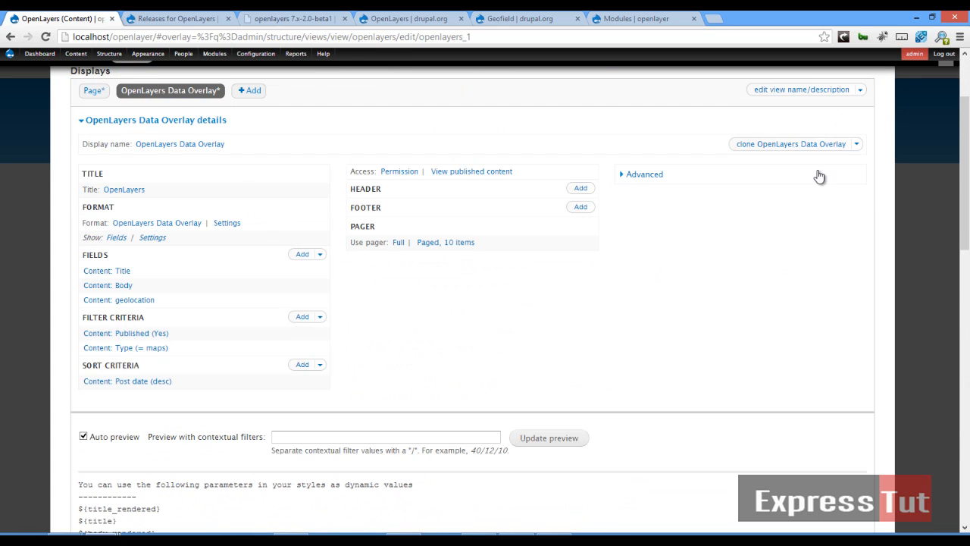
left_click(788, 174)
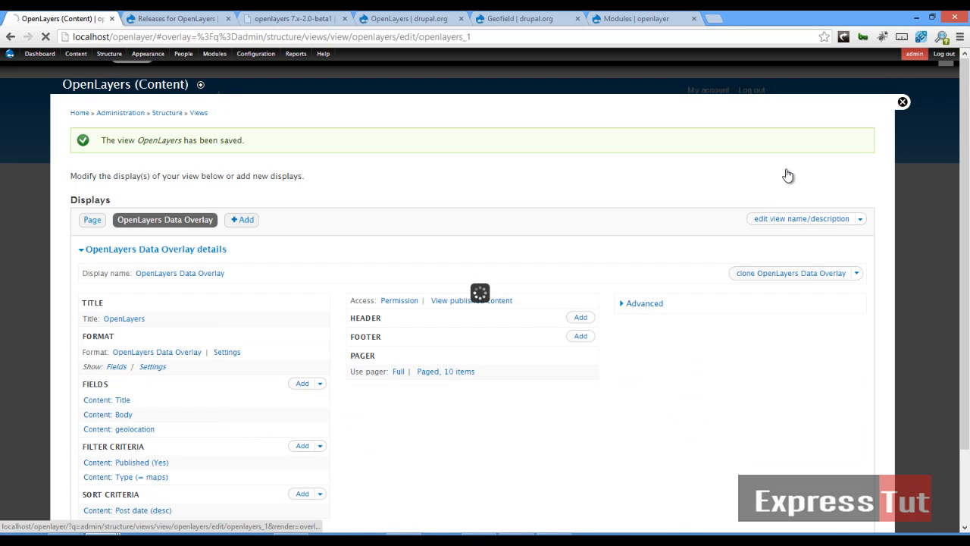
Start adding a new OpenLayers map.
mouse_move(89, 61)
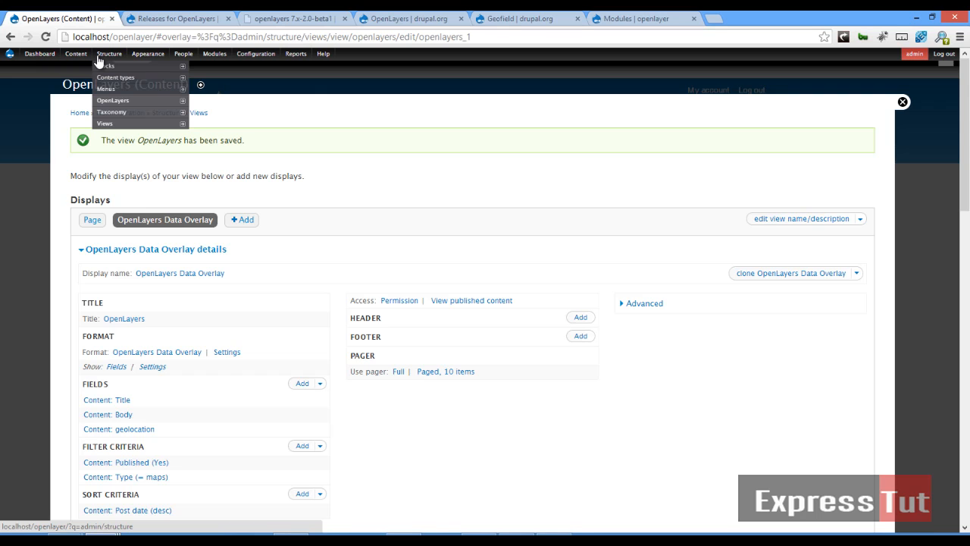
mouse_move(113, 102)
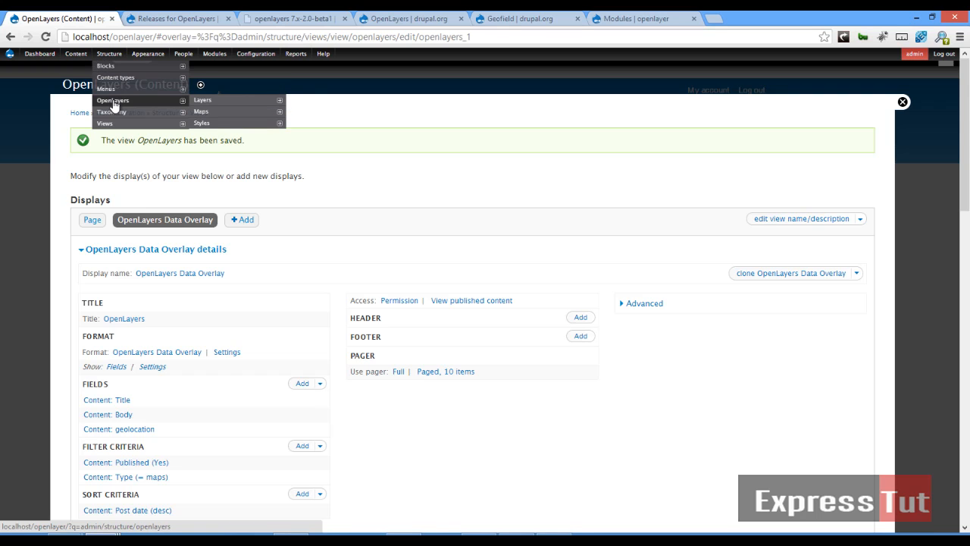
mouse_move(227, 112)
left_click(303, 112)
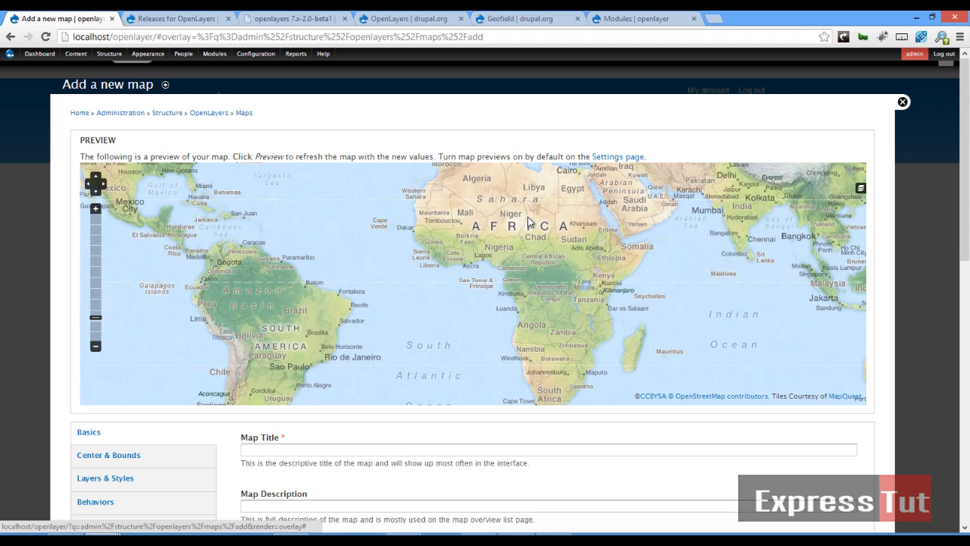
Enter "opentutorial" as both the title and the description of the new map.
scroll(898, 260, "down", 3)
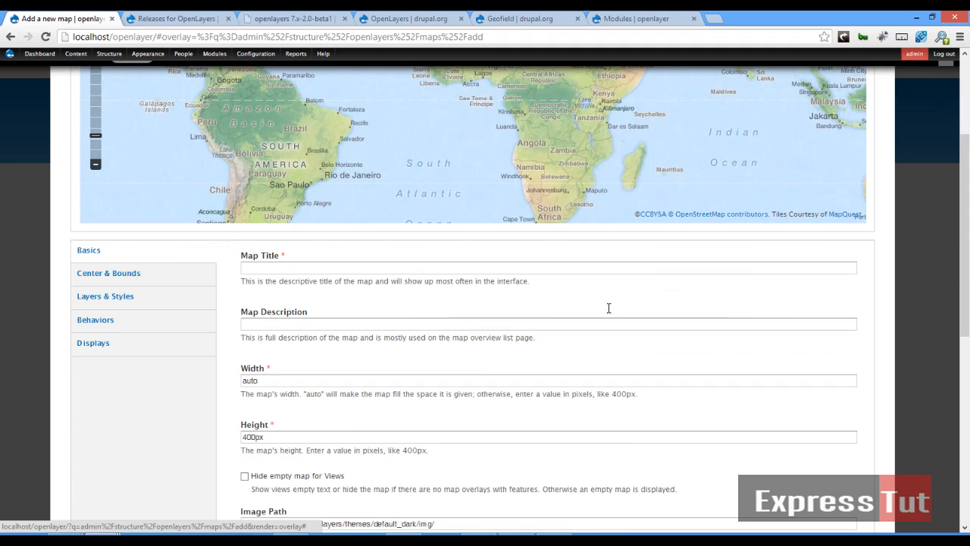
left_click(258, 269)
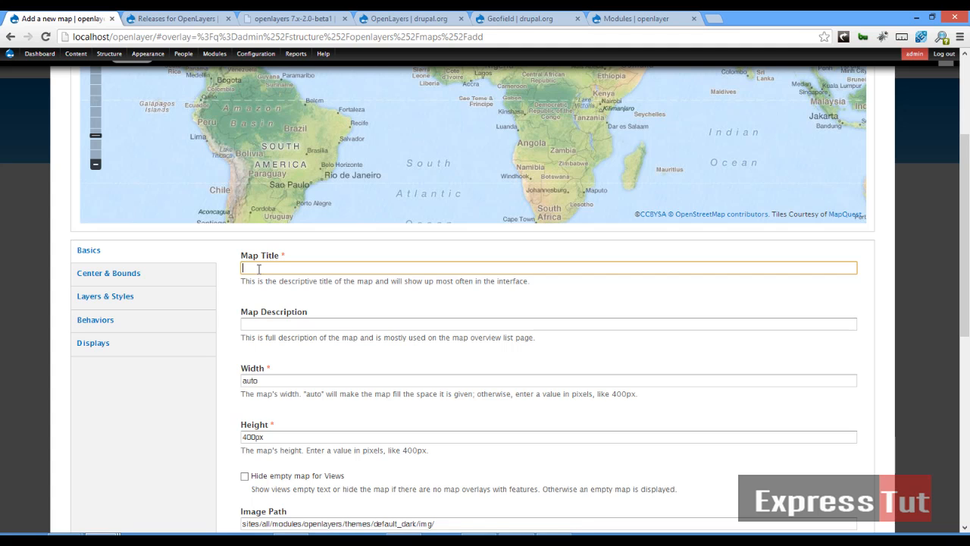
type("oe")
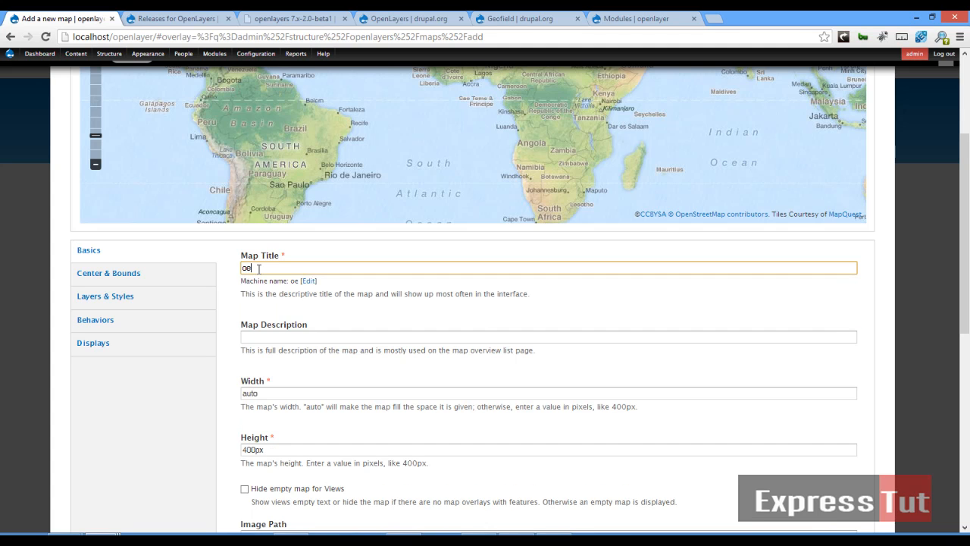
key("BackSpace")
type("pentutorial")
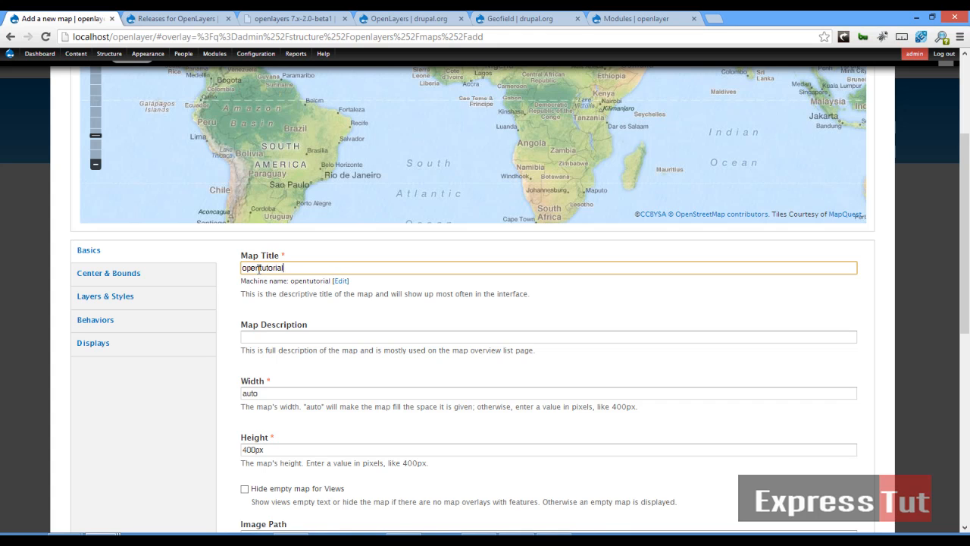
left_click(264, 328)
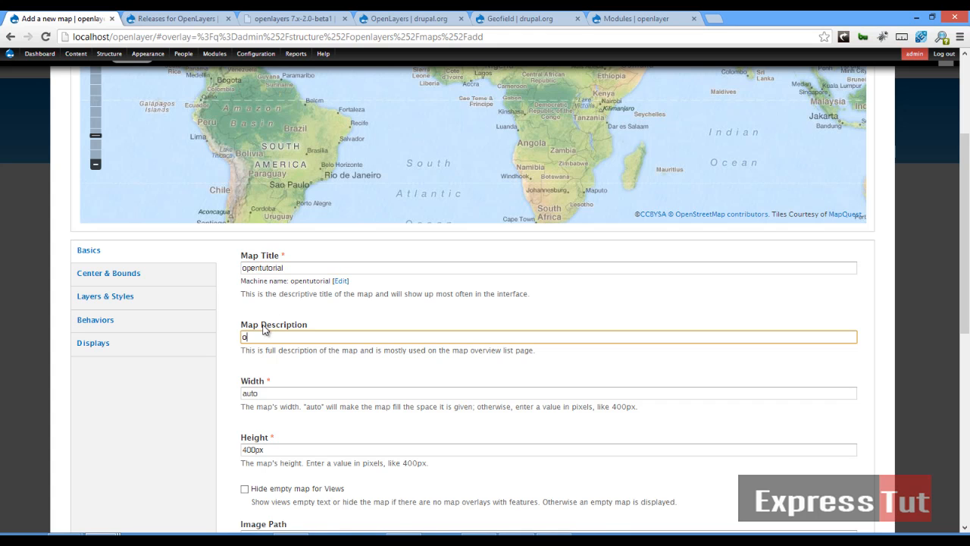
type("oe")
key("BackSpace")
type("pentutorial")
Set the new map's height to 500px.
scroll(363, 415, "down", 2)
left_click(241, 390)
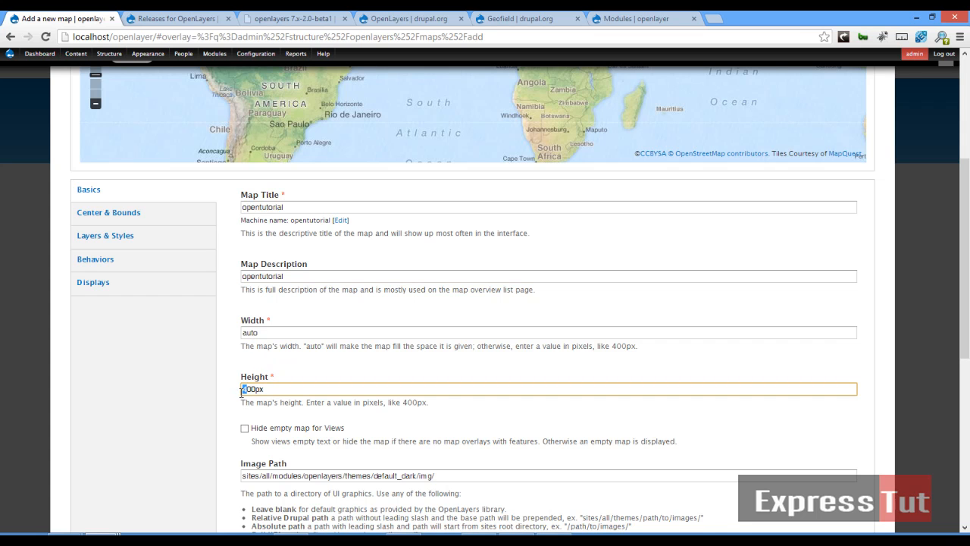
type("5")
scroll(331, 412, "down", 5)
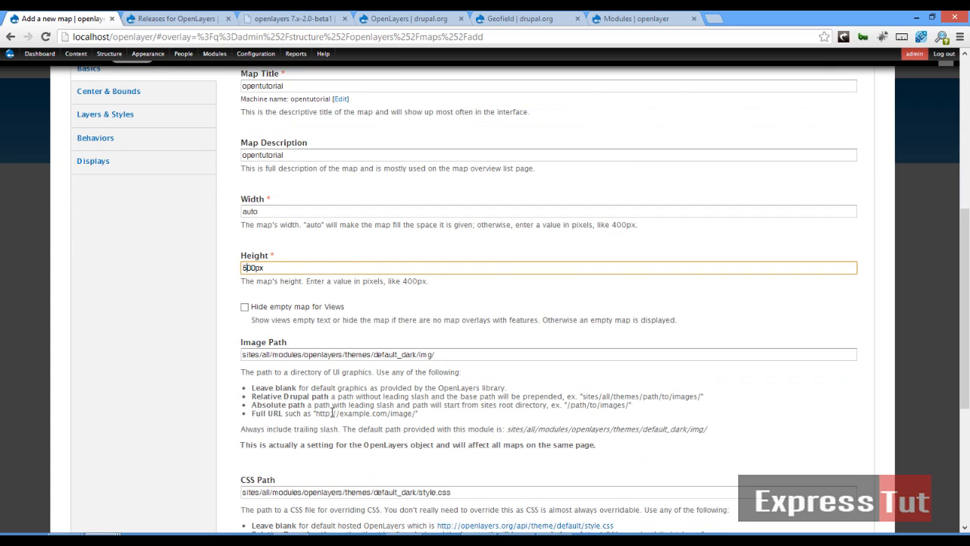
scroll(331, 412, "up", 5)
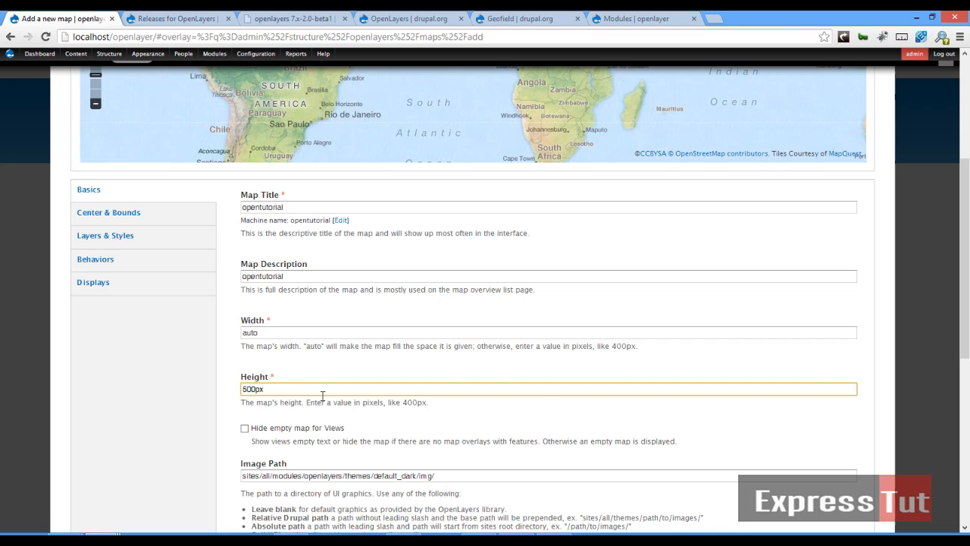
Enable and activate the "OpenLayers - OpenLayers Data Overlay" overlay layer for the map, and review the default styles and projections.
left_click(129, 242)
scroll(130, 241, "up", 2)
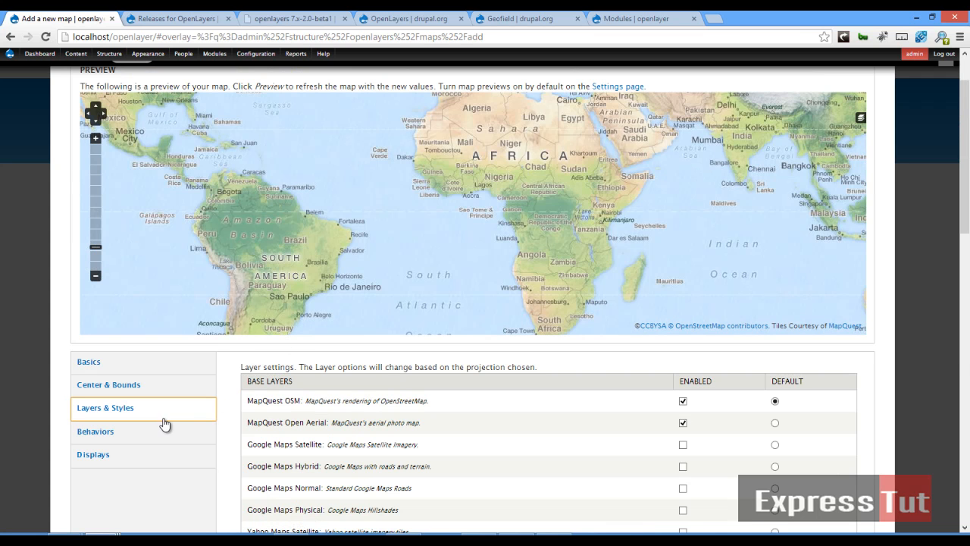
scroll(773, 333, "down", 5)
scroll(818, 318, "down", 1)
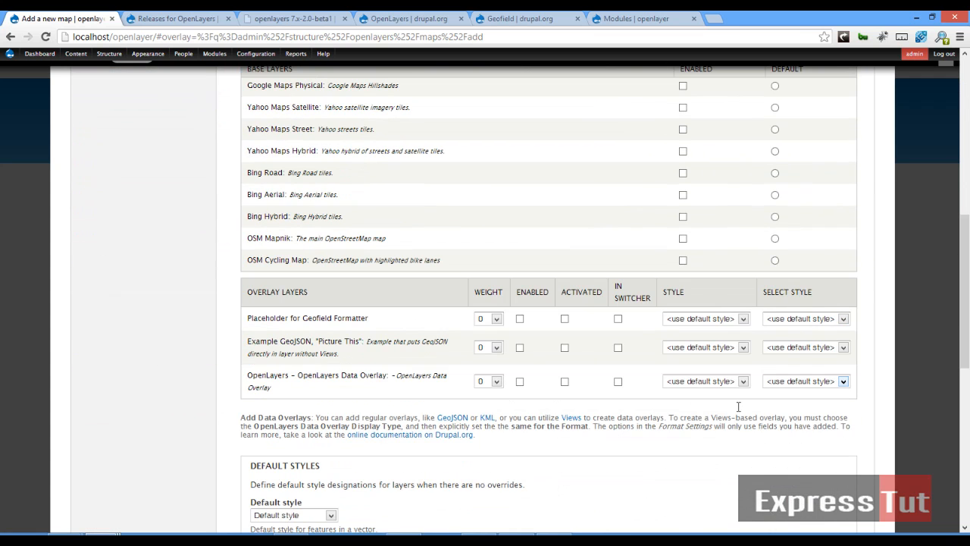
left_click(518, 383)
scroll(627, 384, "down", 6)
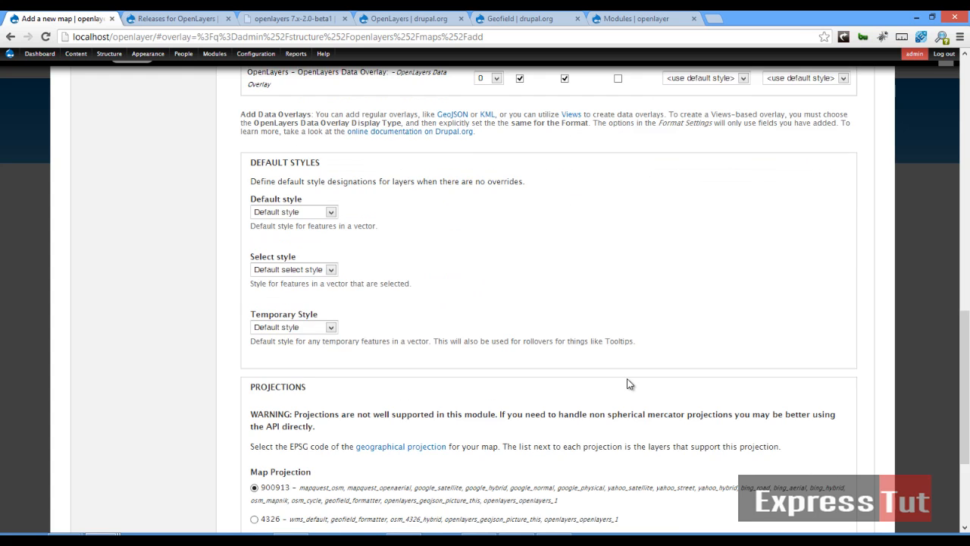
scroll(627, 384, "down", 1)
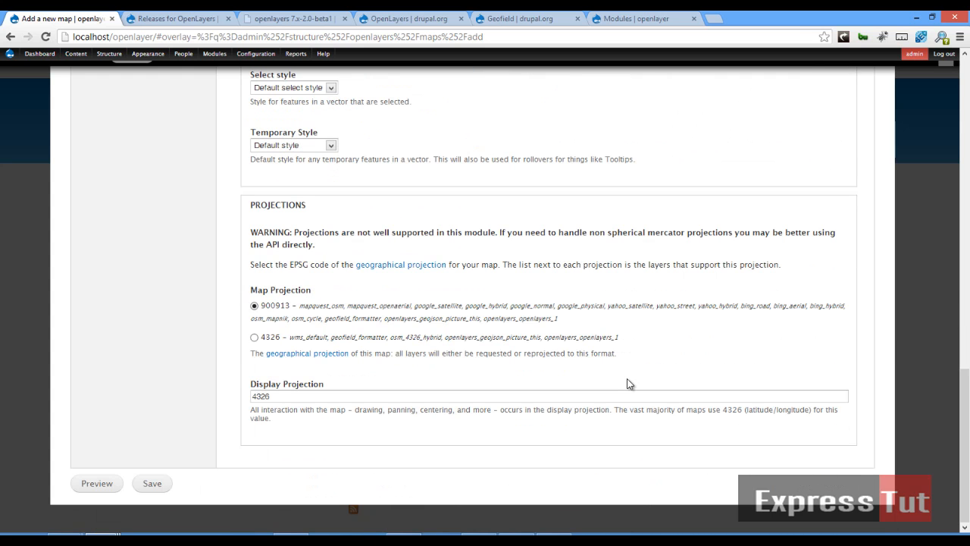
scroll(626, 384, "up", 10)
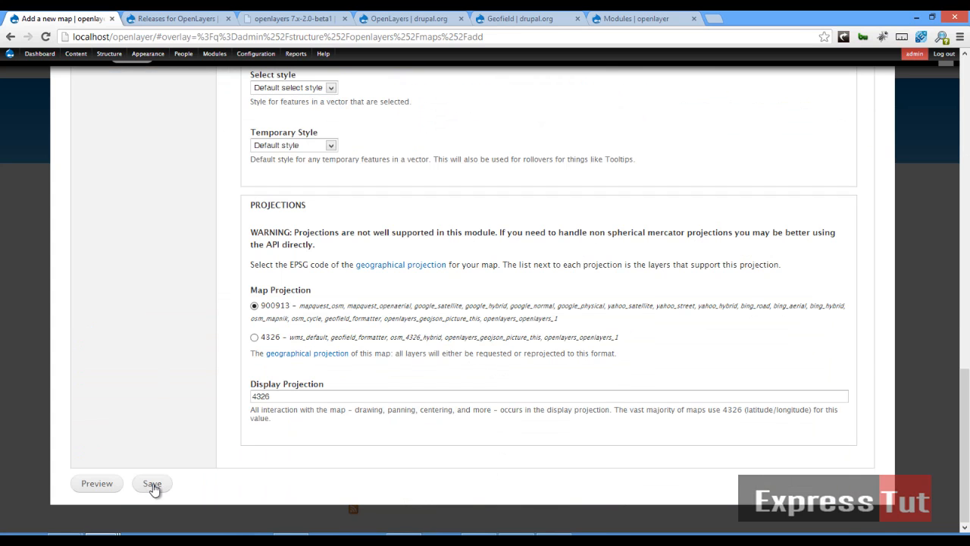
Save the new opentutorial map and return to the site's home page.
left_click(153, 484)
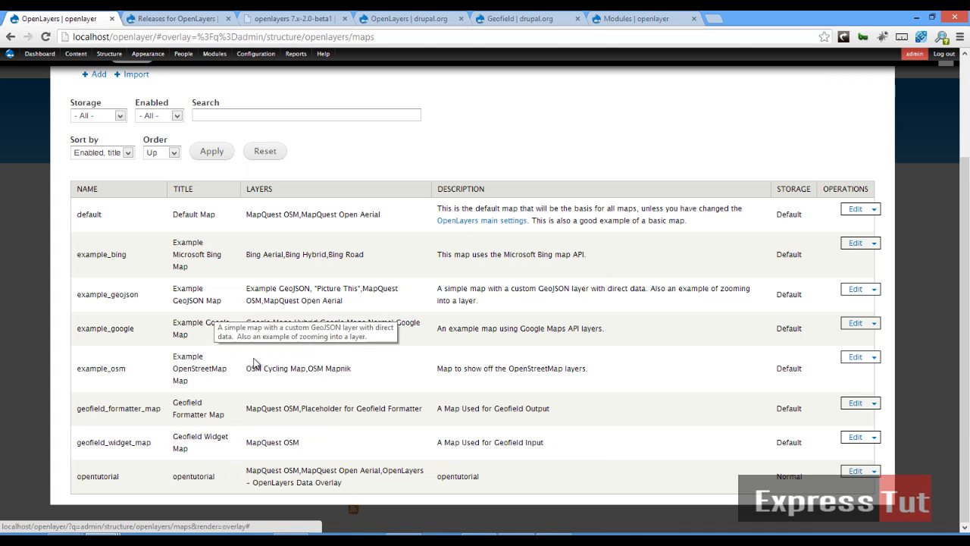
scroll(205, 218, "up", 2)
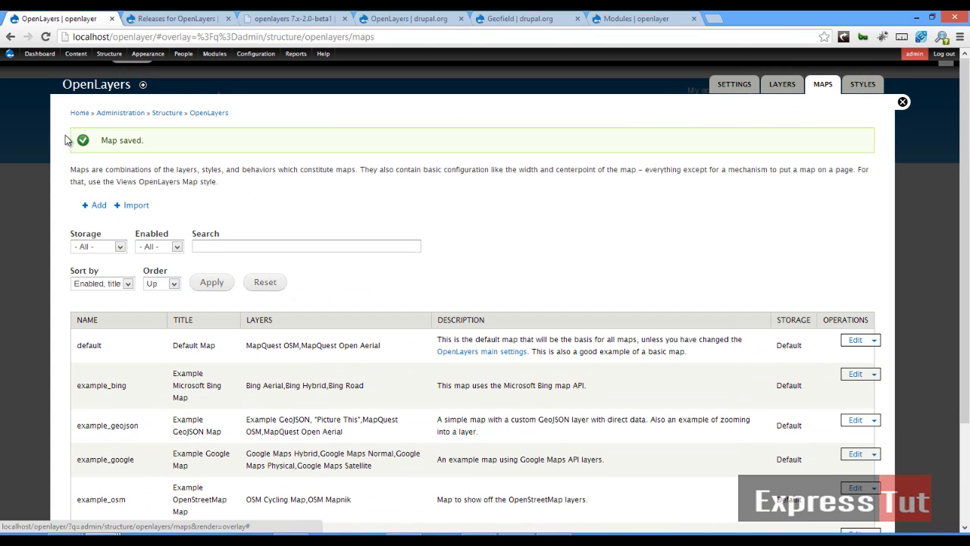
left_click(72, 114)
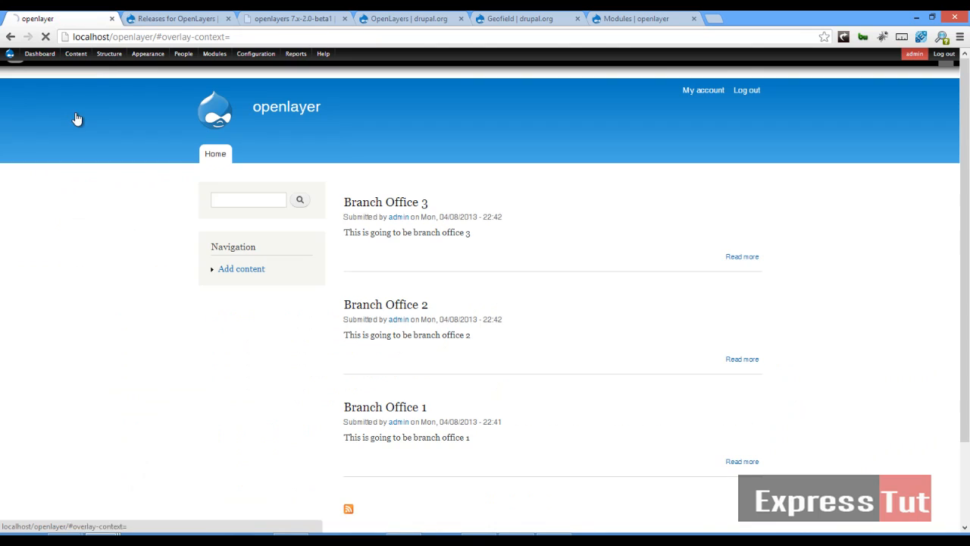
Open the OpenLayers content view and set its page format to OpenLayers Map, overriding this page only.
mouse_move(109, 55)
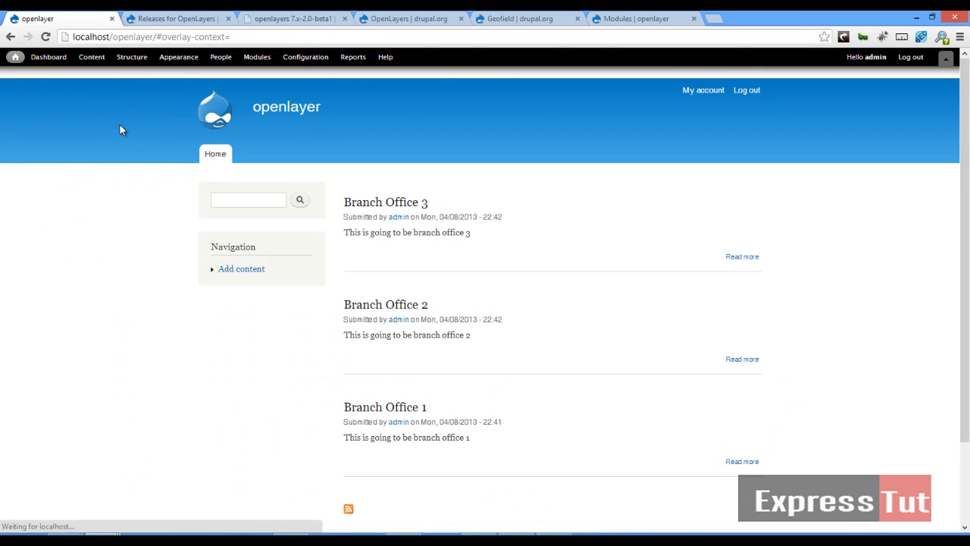
mouse_move(115, 122)
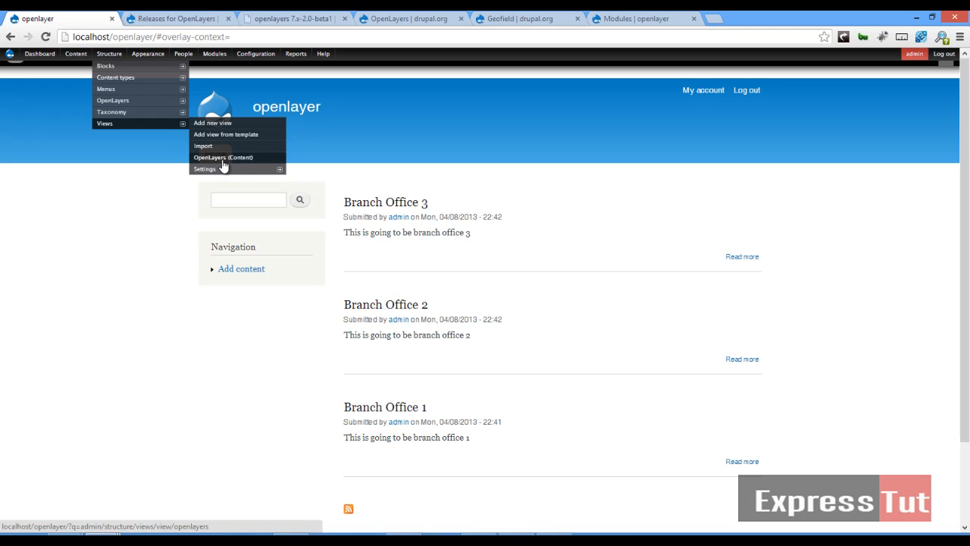
left_click(222, 157)
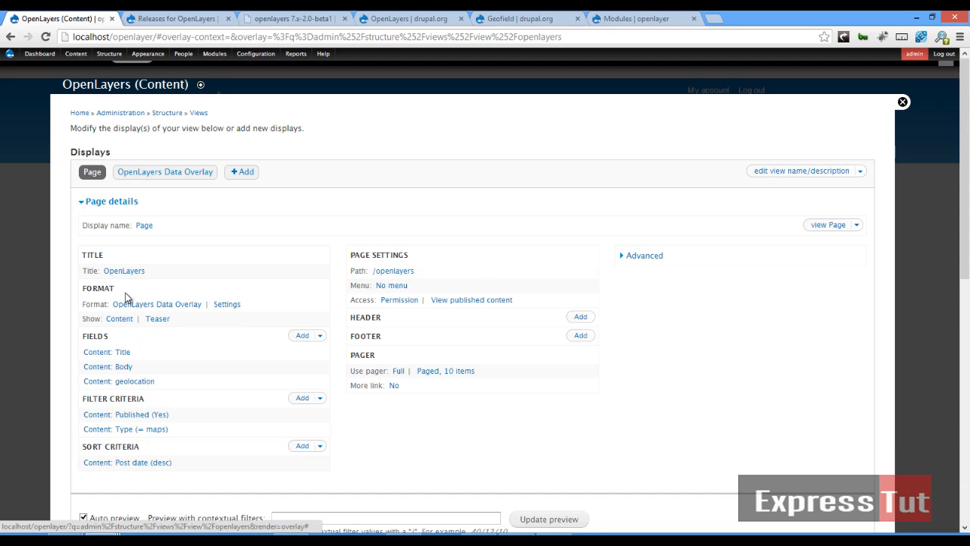
left_click(155, 306)
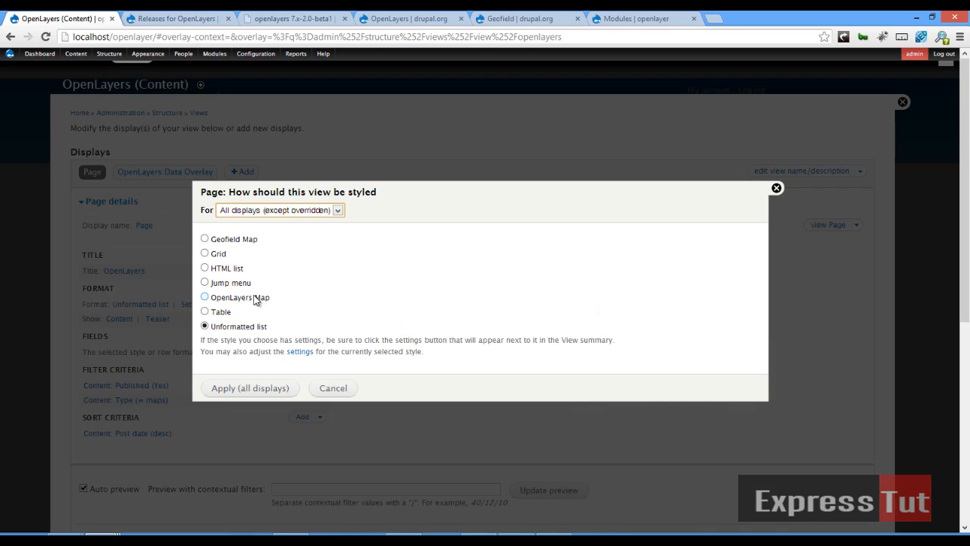
left_click(205, 296)
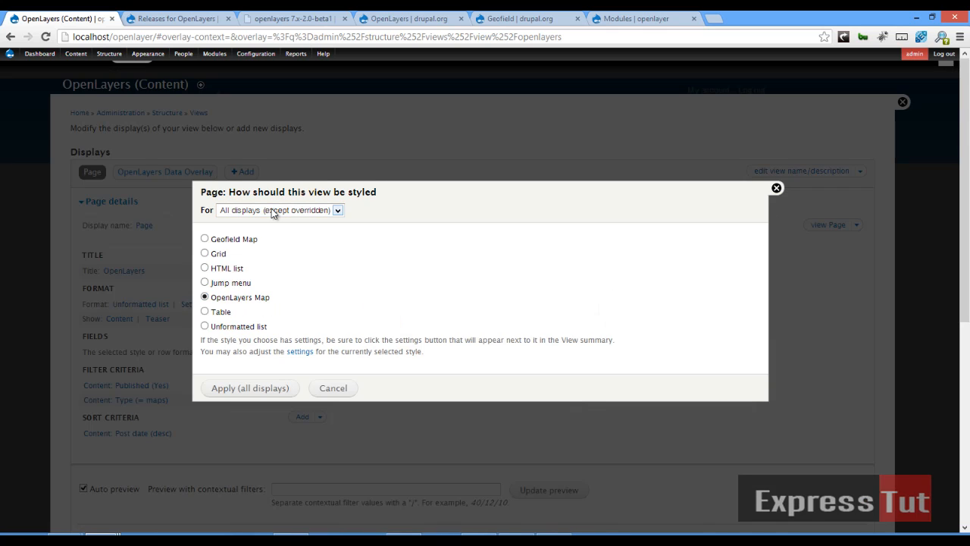
left_click(275, 212)
left_click(277, 231)
left_click(405, 281)
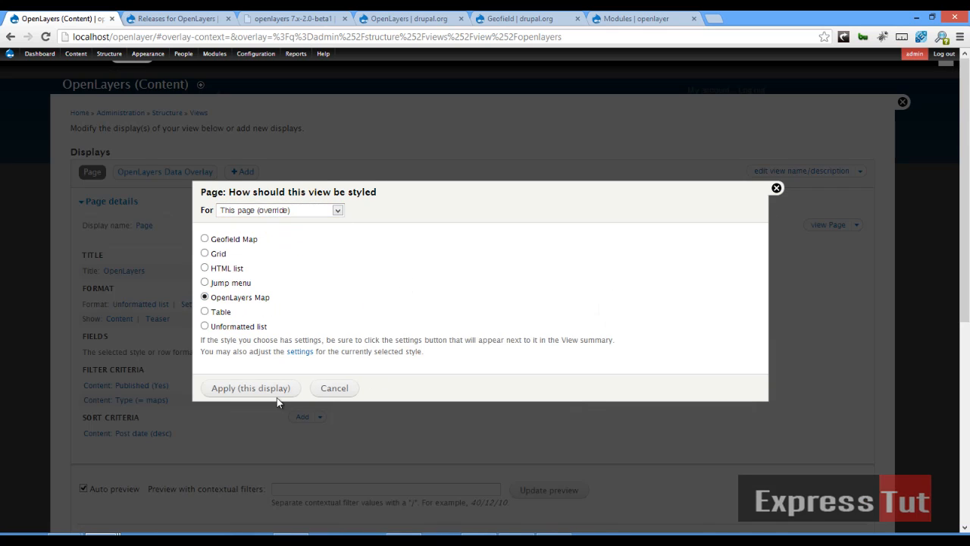
left_click(254, 387)
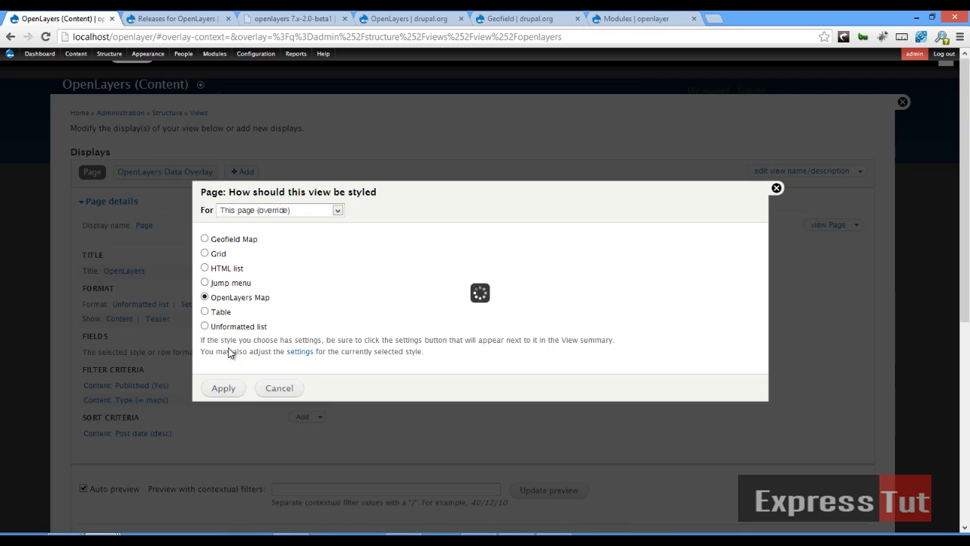
Choose opentutorial as the map that renders the view and apply the style options to this page display.
left_click(241, 311)
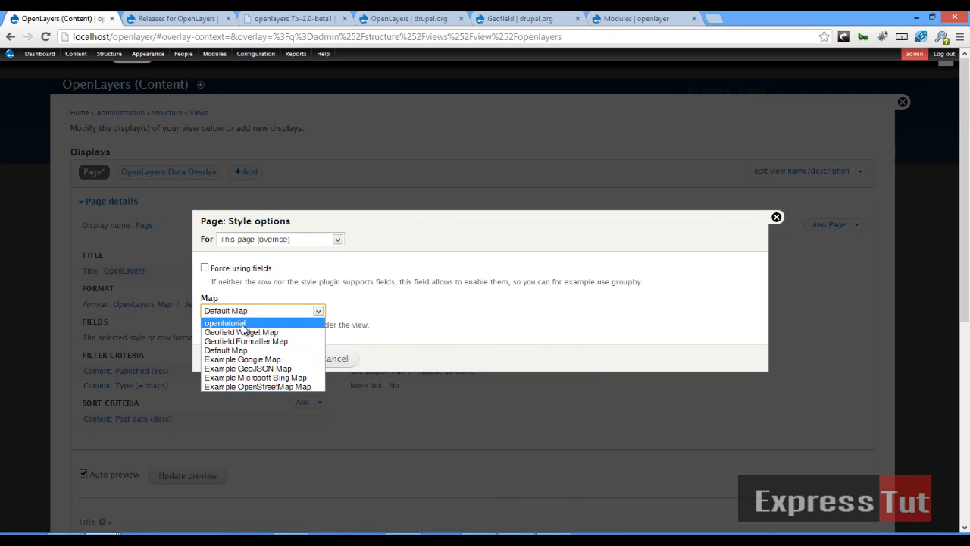
left_click(245, 327)
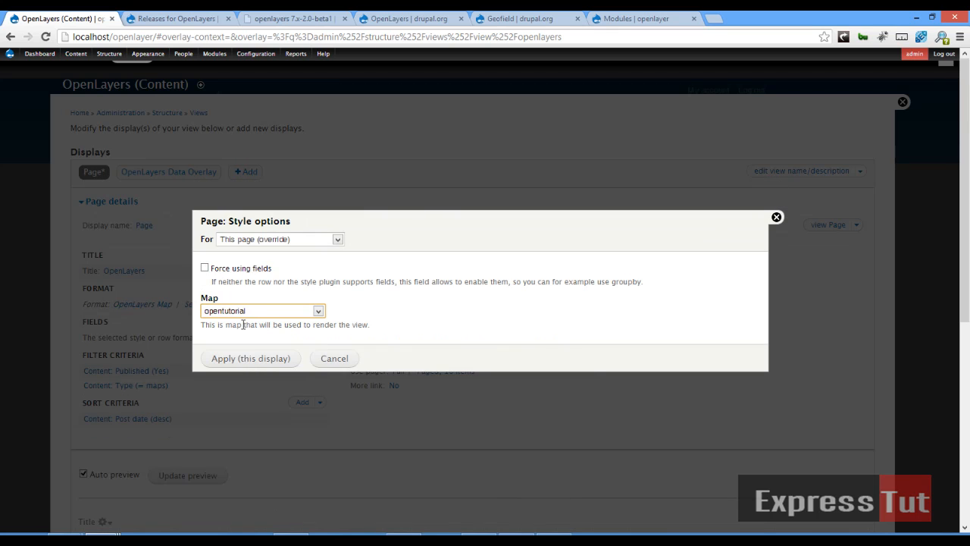
left_click(252, 365)
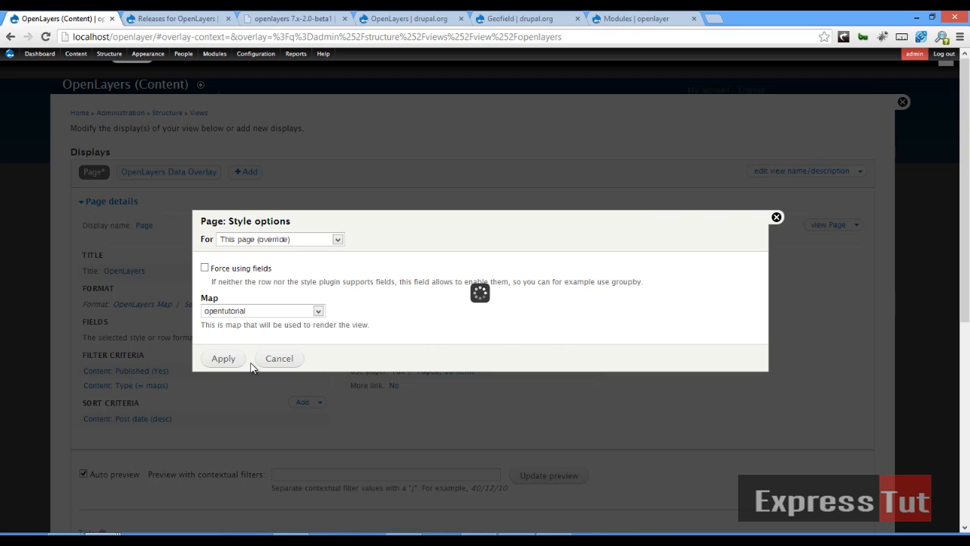
Examine the view's map preview zoomed out and centred on Europe for the branch office markers.
scroll(252, 359, "down", 5)
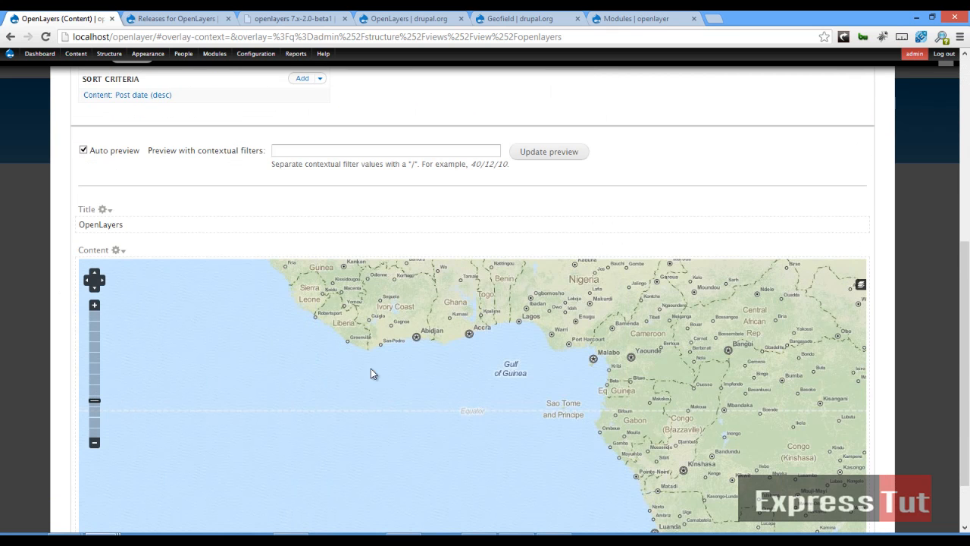
left_click(95, 442)
left_click(95, 442)
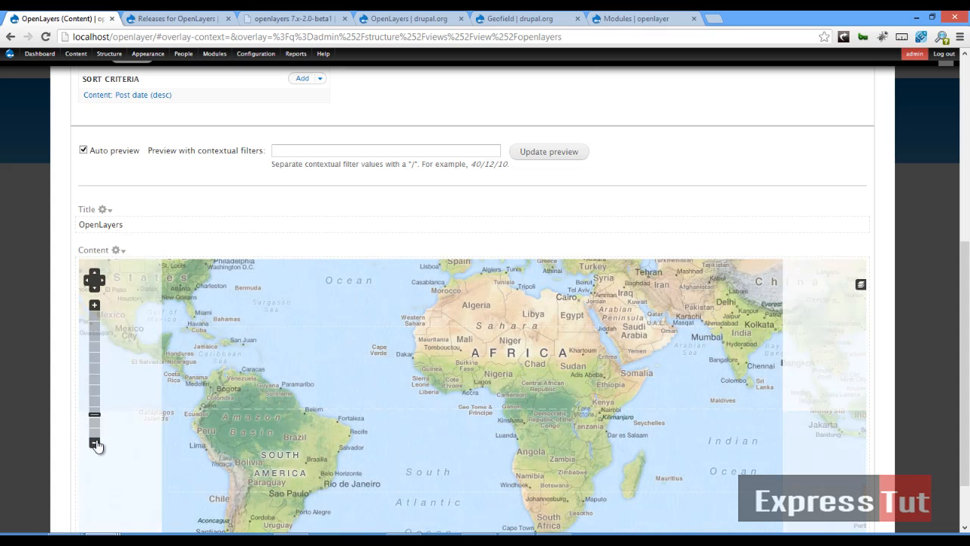
left_click_drag(333, 346, 323, 425)
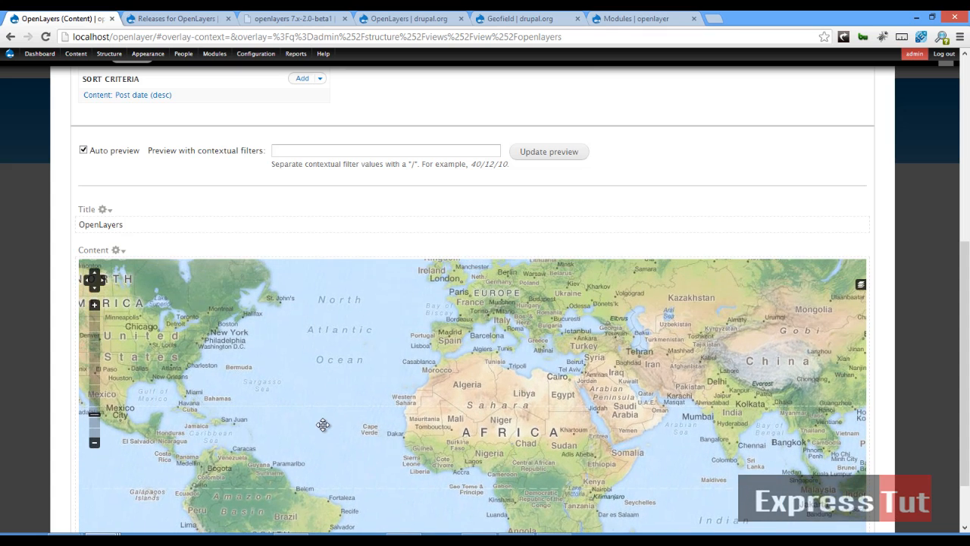
left_click_drag(338, 334, 378, 372)
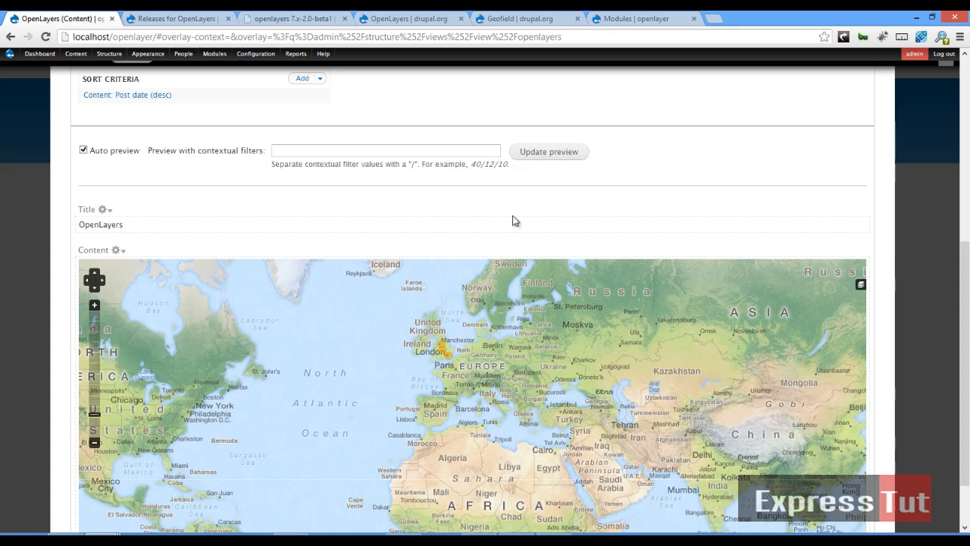
scroll(897, 262, "down", 1)
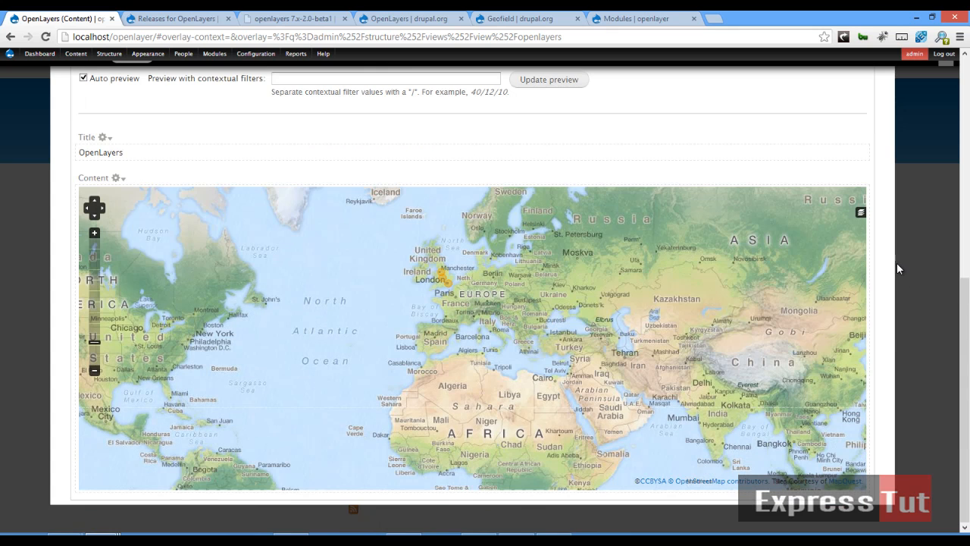
Save the OpenLayers view and open its page on the site.
scroll(897, 262, "up", 4)
scroll(877, 258, "up", 2)
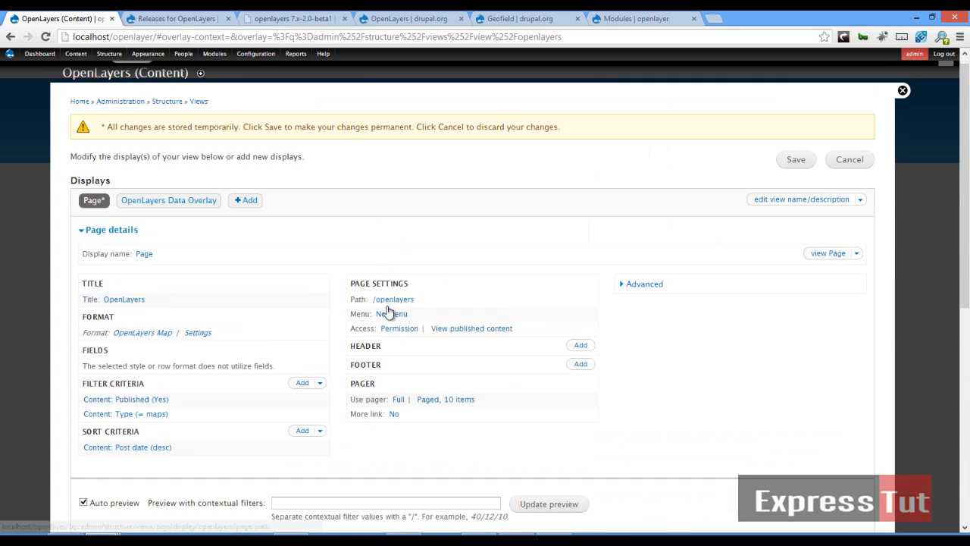
left_click(796, 160)
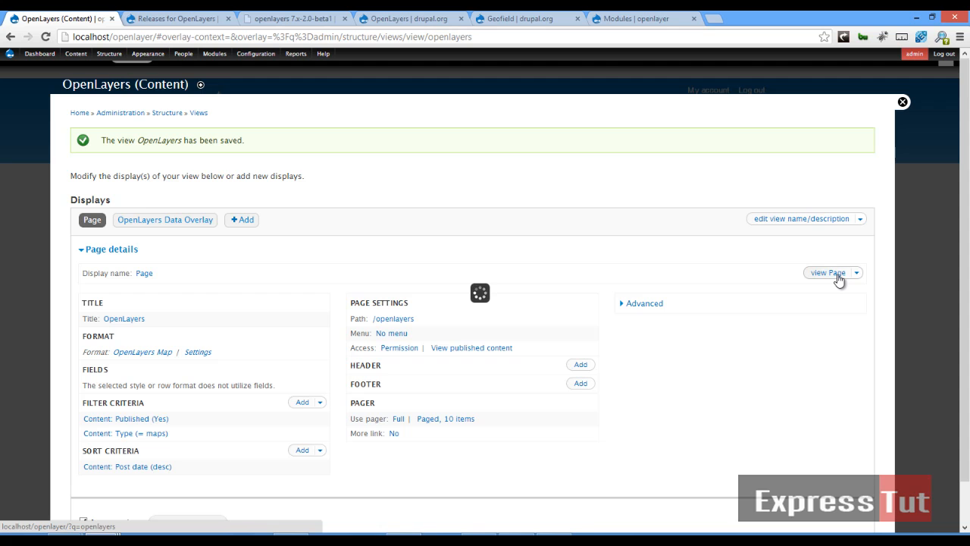
left_click(837, 276)
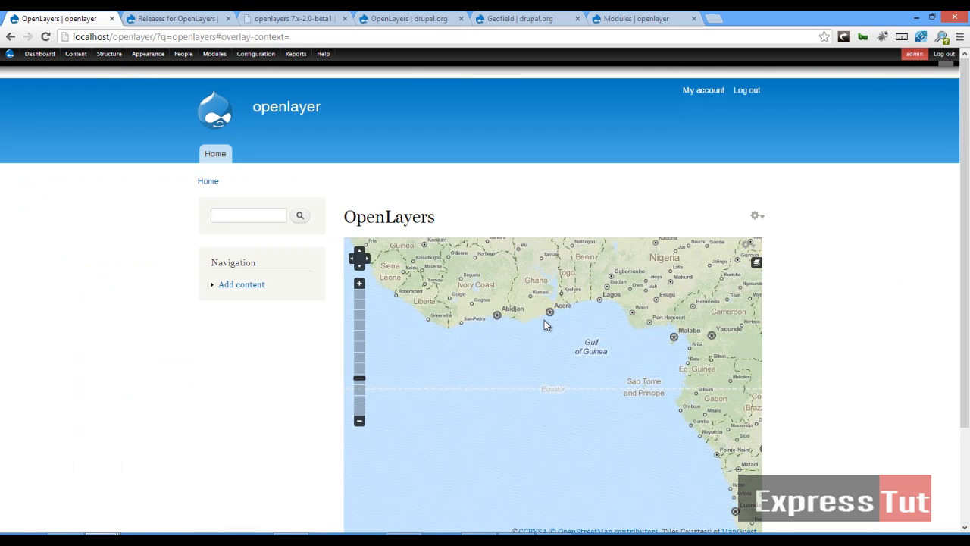
Examine the branch office markers over the United Kingdom on the published OpenLayers page map.
scroll(850, 272, "down", 3)
left_click_drag(543, 212, 510, 329)
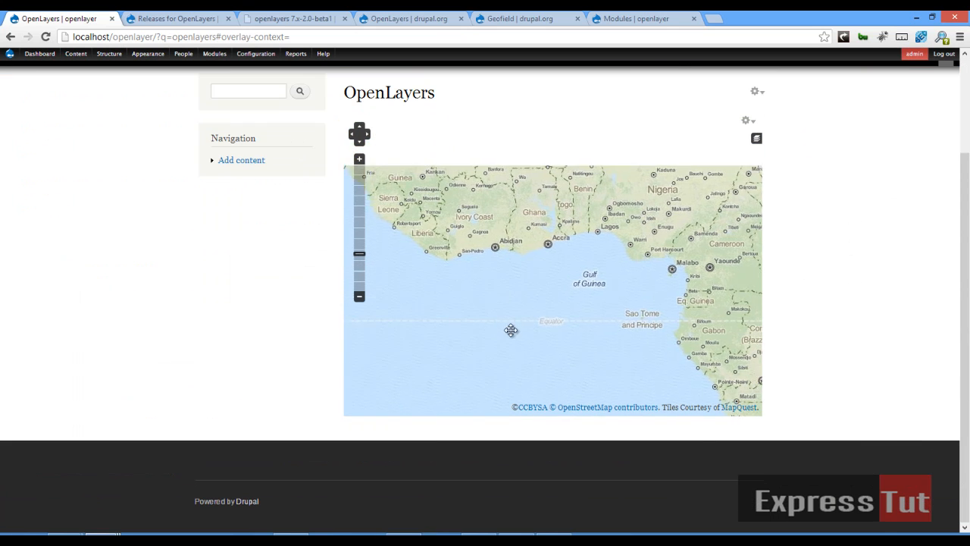
left_click_drag(583, 188, 553, 294)
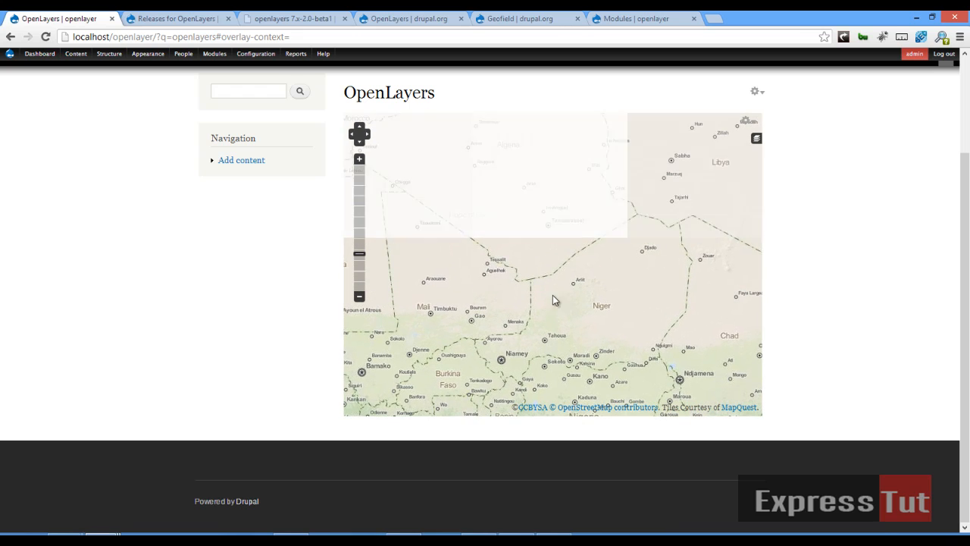
left_click_drag(591, 216, 521, 343)
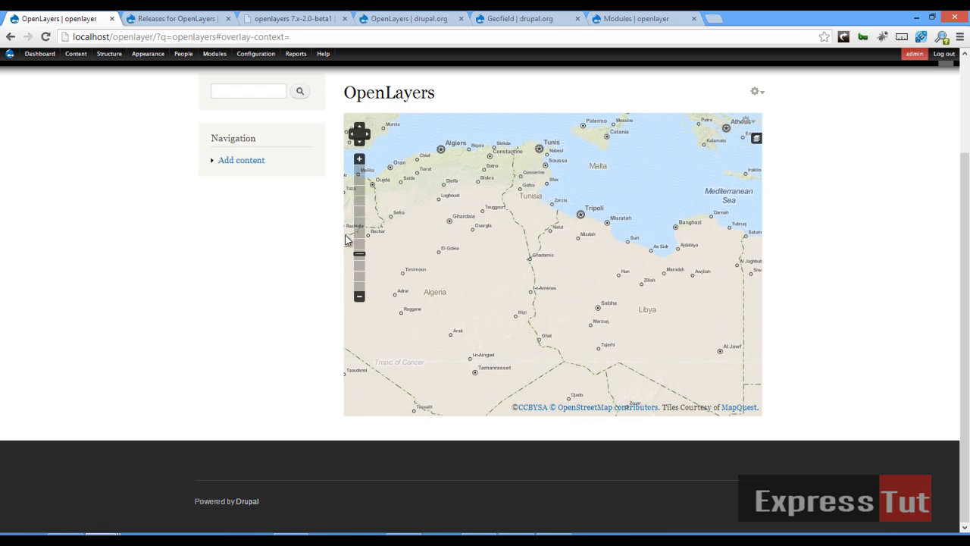
left_click(358, 300)
left_click(359, 301)
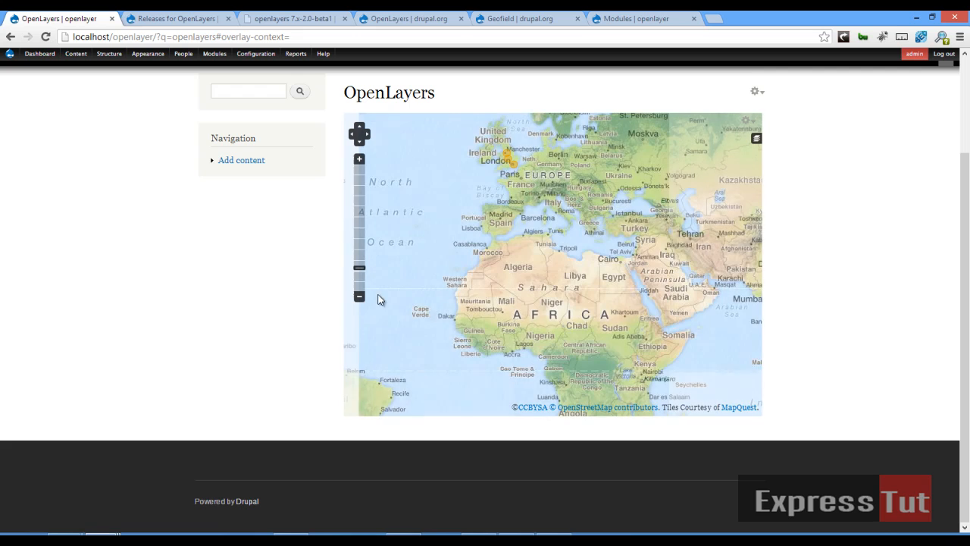
left_click_drag(511, 141, 544, 217)
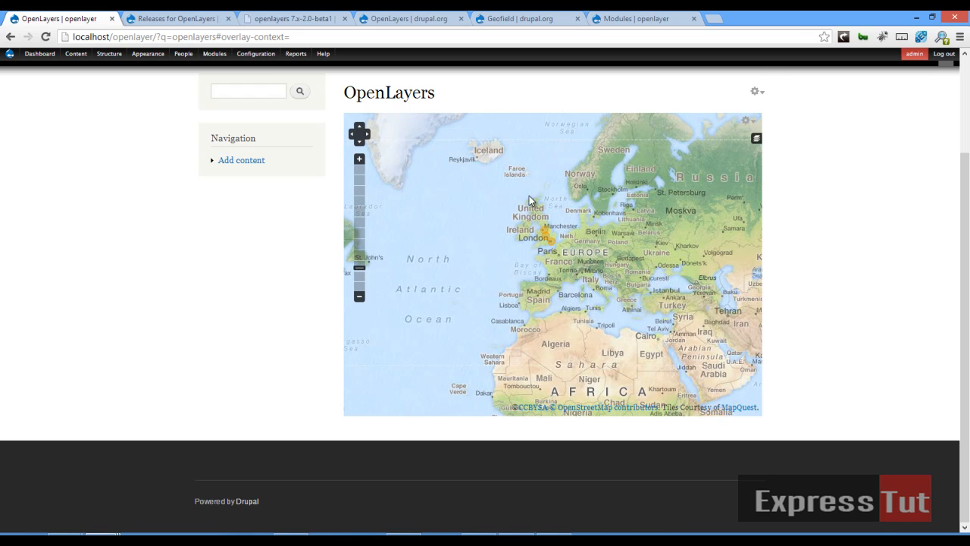
scroll(551, 262, "up", 1)
left_click_drag(569, 273, 594, 357)
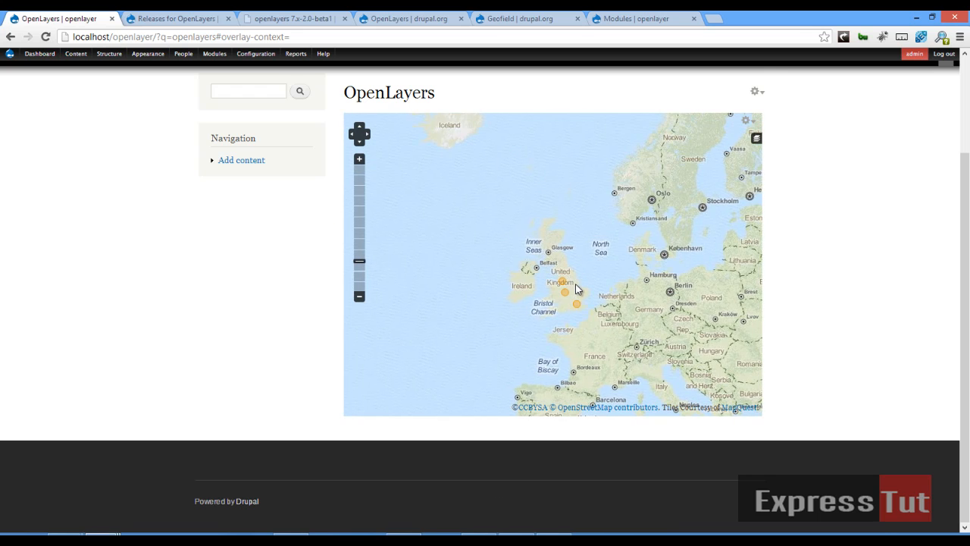
scroll(576, 288, "up", 1)
scroll(523, 266, "up", 1)
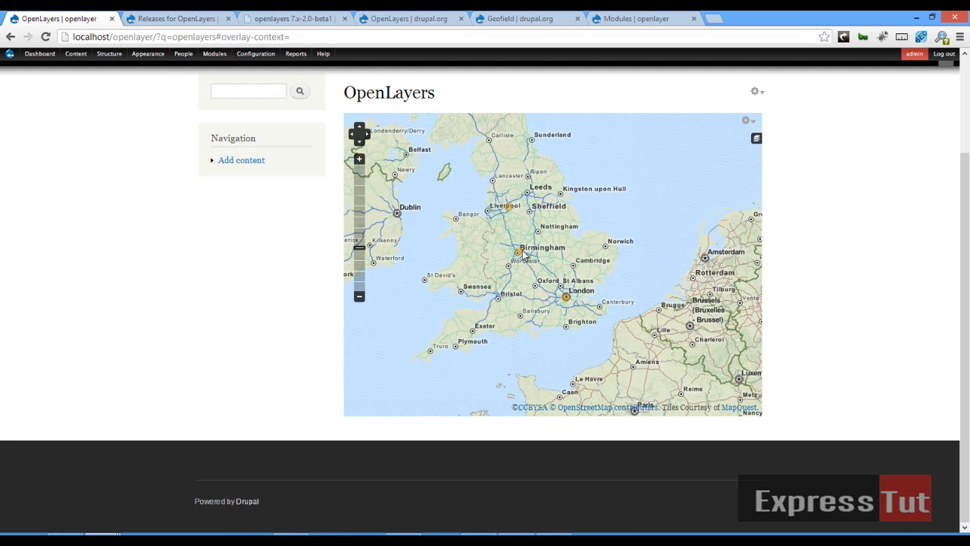
Open the Branch Office 3 page and copy the coordinates of its geolocation point.
left_click(186, 75)
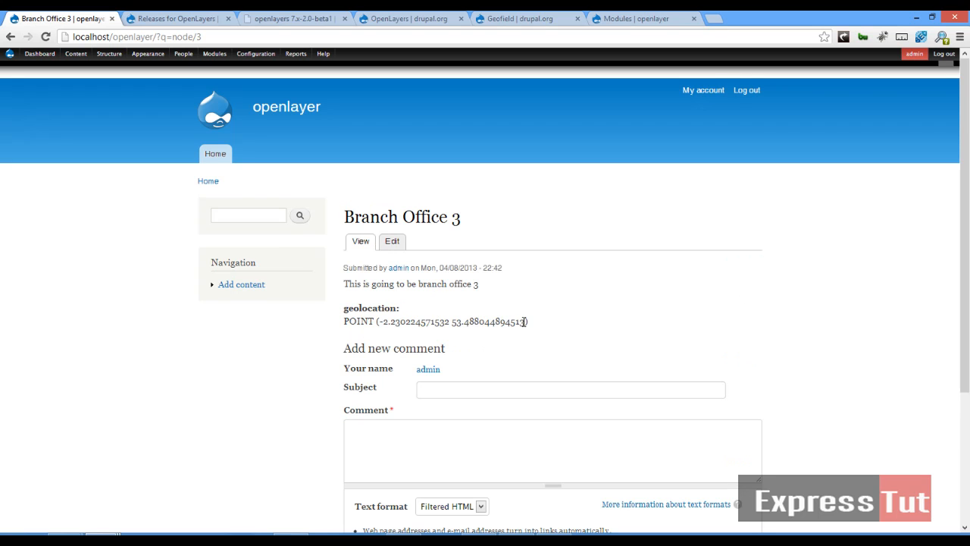
left_click_drag(525, 321, 381, 321)
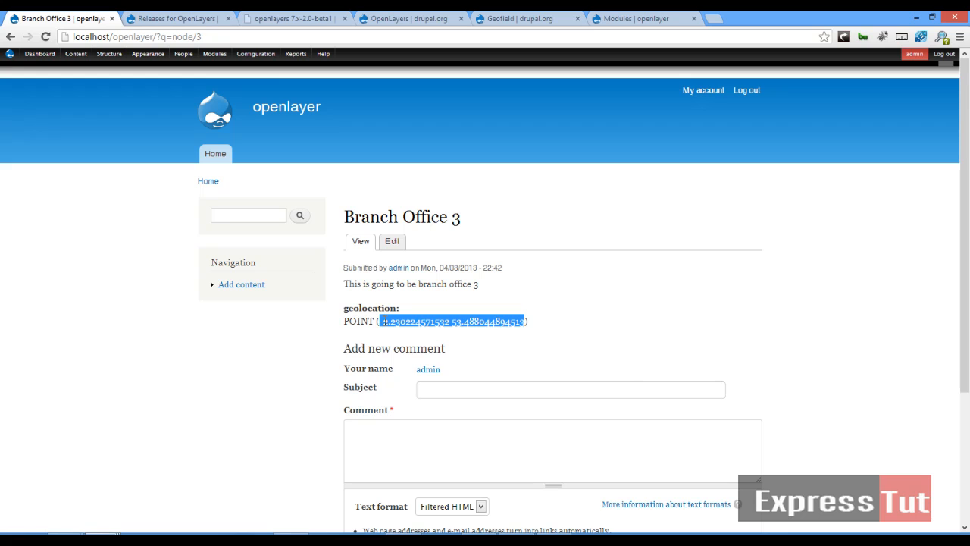
right_click(390, 320)
left_click(416, 333)
Open the opentutorial map from the OpenLayers maps list for editing.
mouse_move(119, 60)
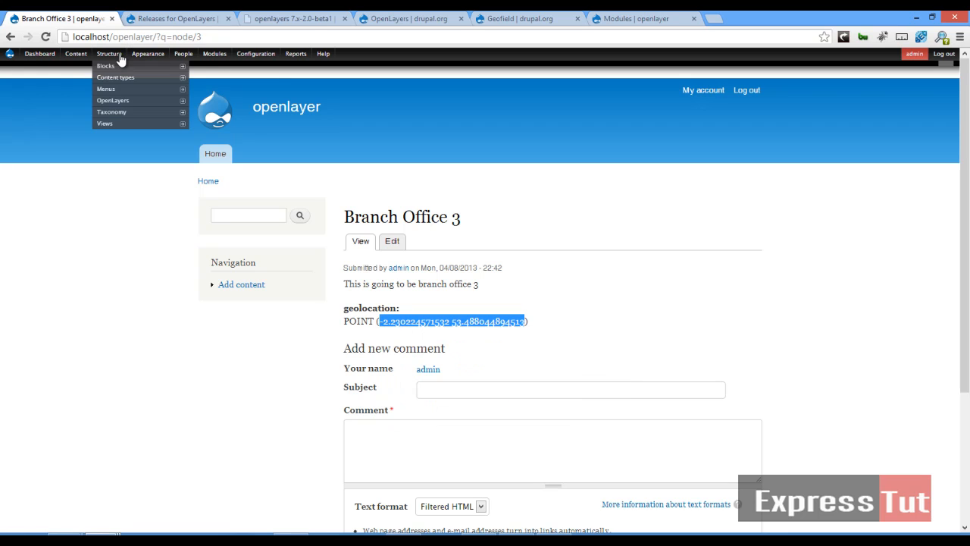
mouse_move(126, 102)
mouse_move(212, 116)
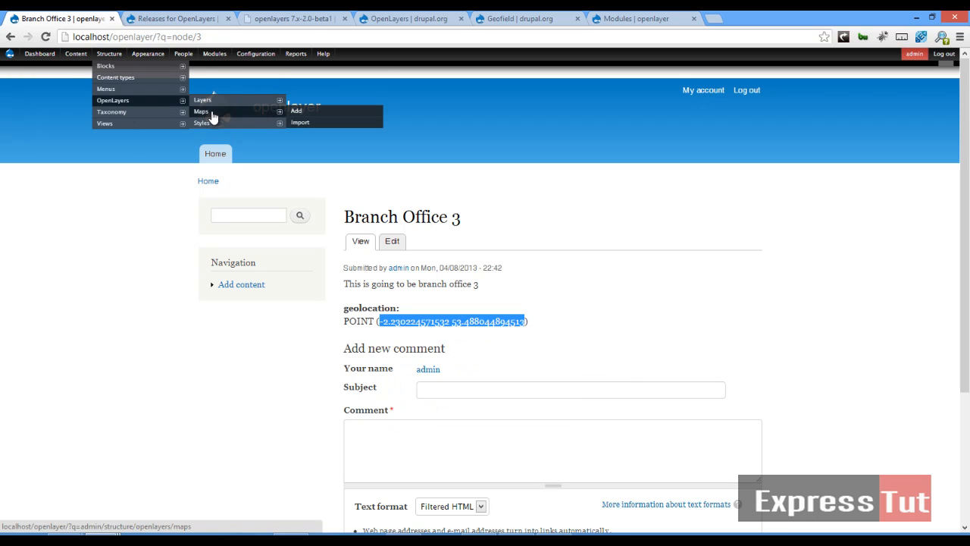
left_click(245, 110)
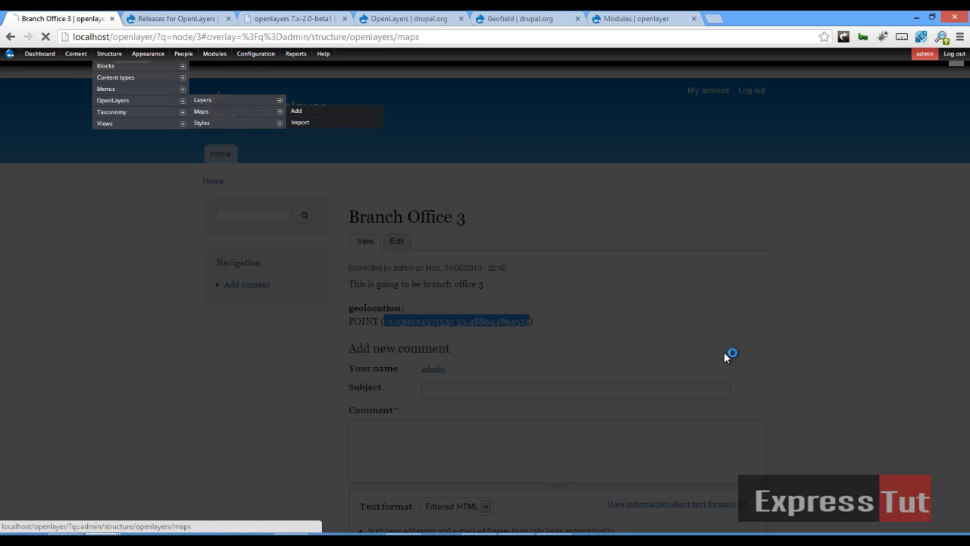
scroll(724, 352, "down", 2)
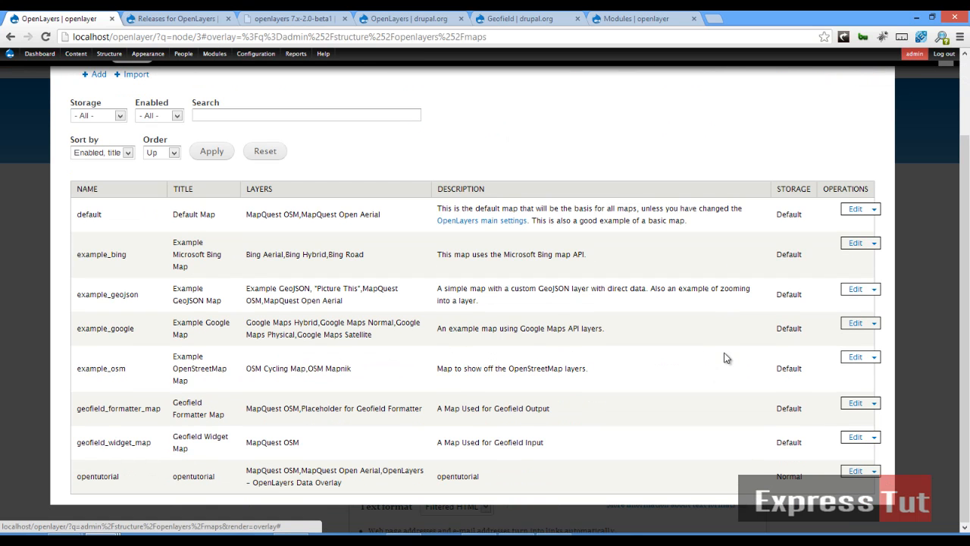
left_click(855, 472)
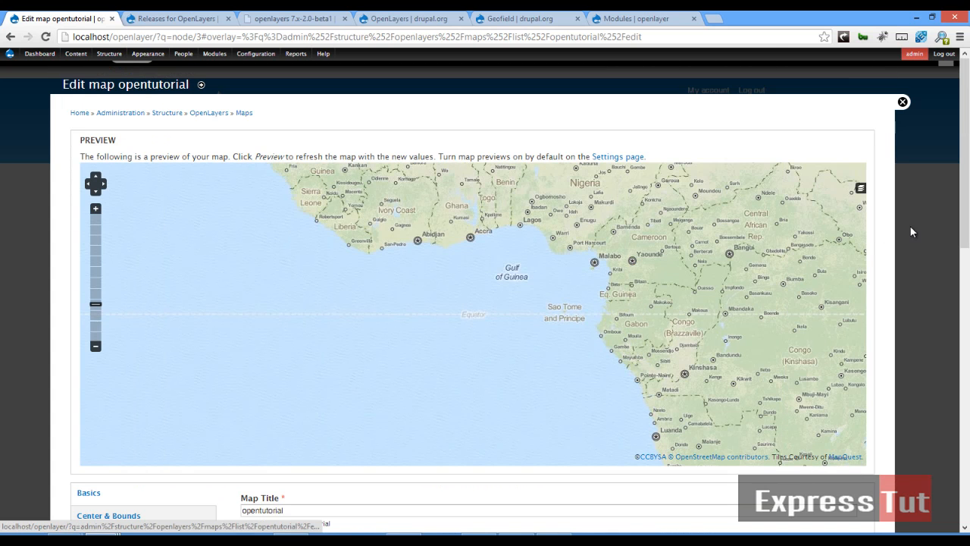
Set the opentutorial map's initial centerpoint to the copied coordinates, comma-separated as -2.230224571532, 53.488044894513, and save the map.
scroll(912, 232, "down", 2)
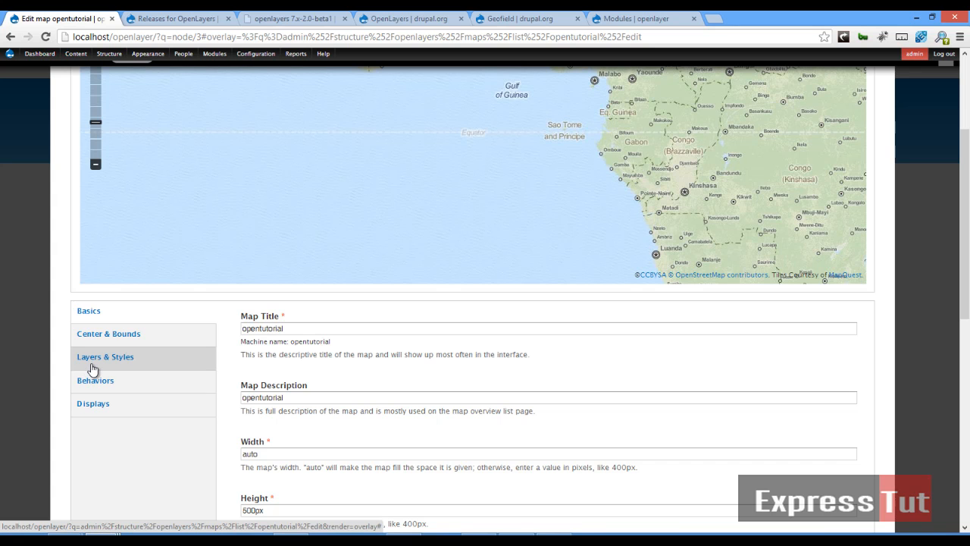
left_click(92, 338)
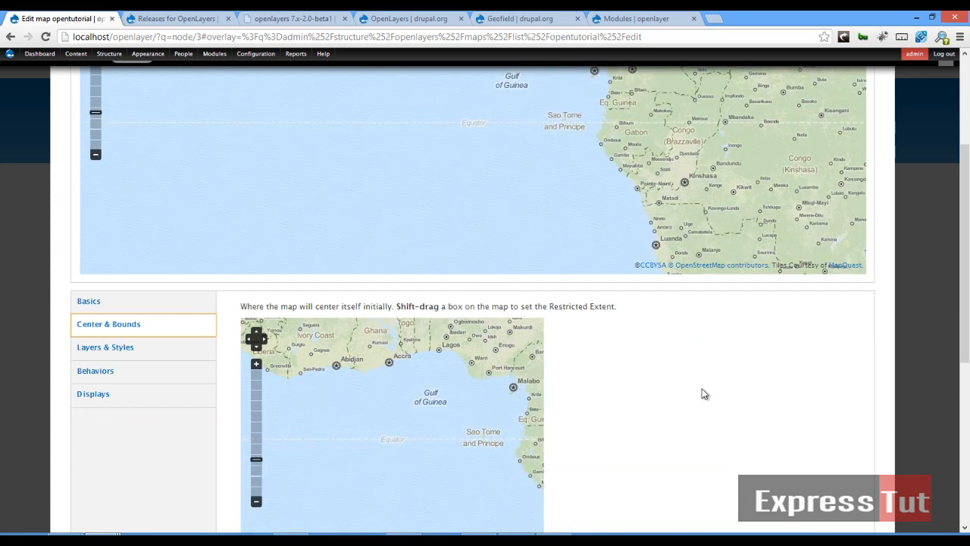
scroll(696, 389, "down", 2)
scroll(682, 357, "up", 4)
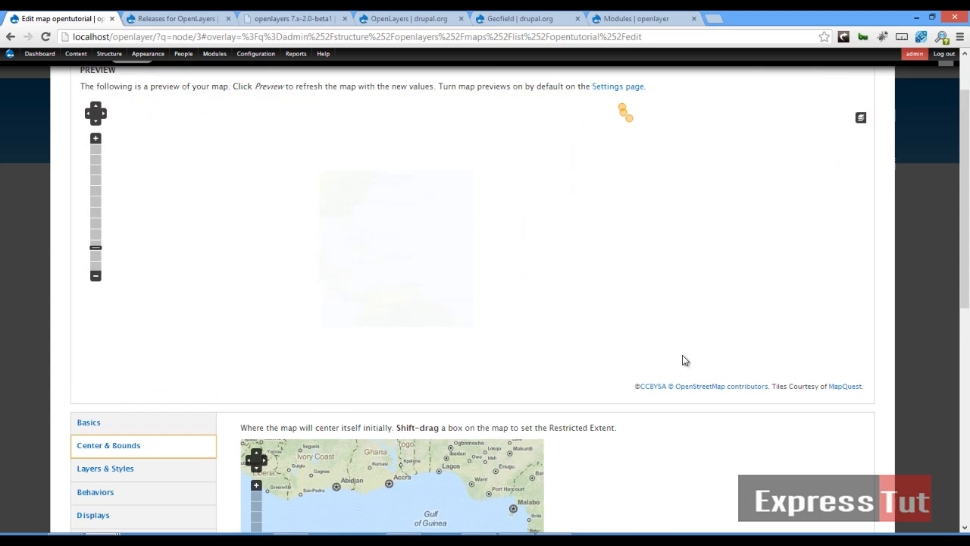
scroll(686, 389, "down", 6)
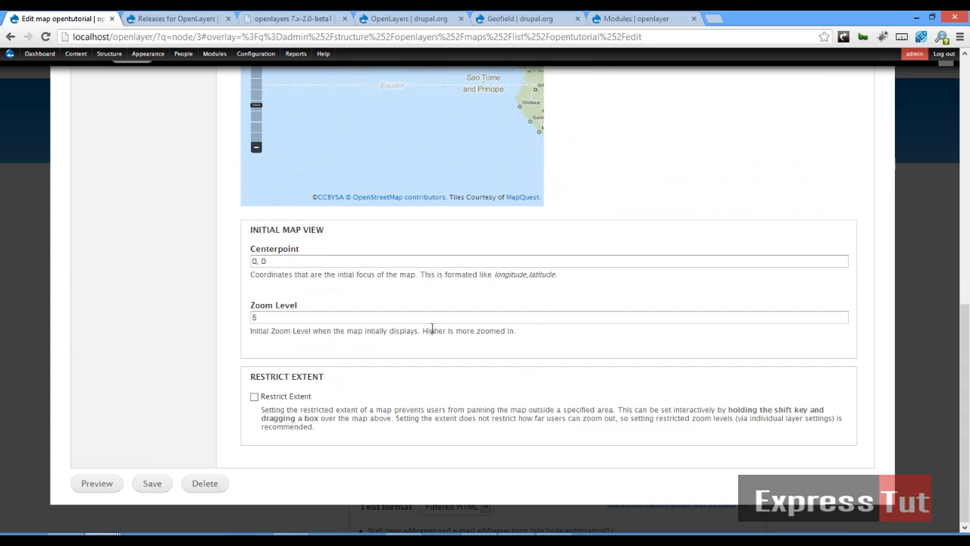
double_click(265, 261)
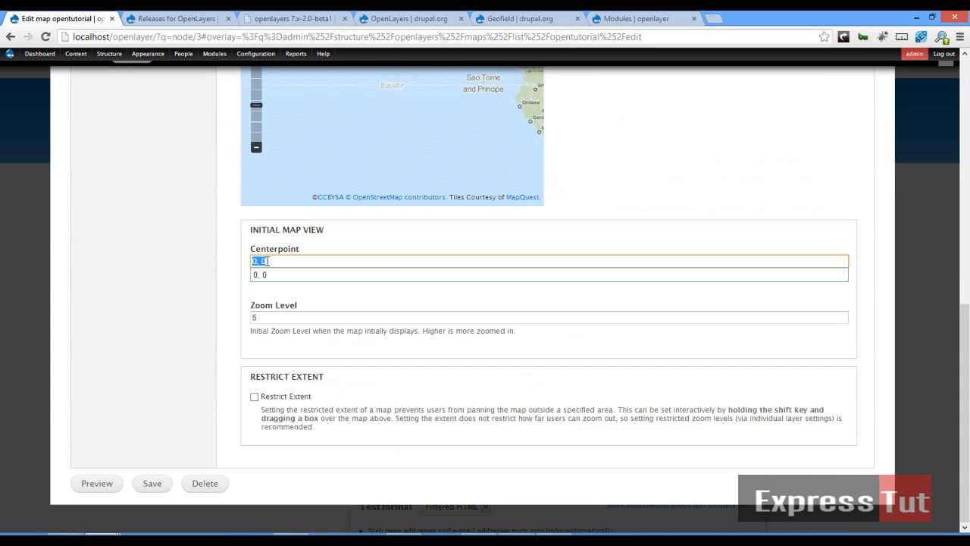
key("ctrl+v")
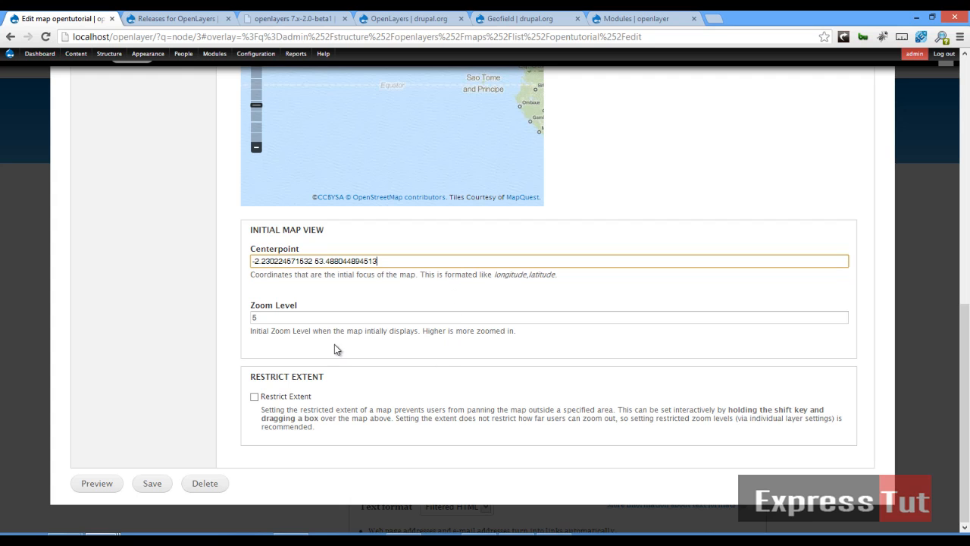
scroll(381, 327, "up", 1)
type(",")
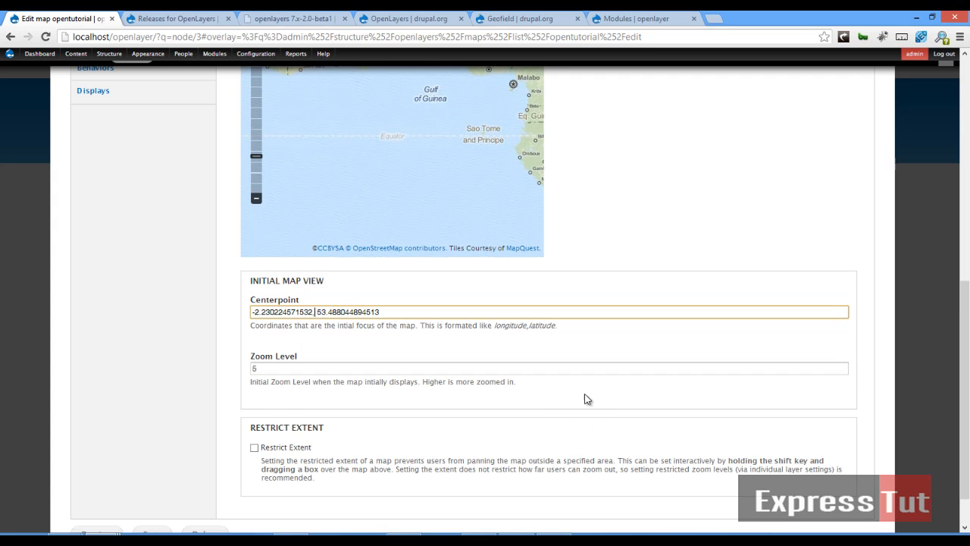
scroll(533, 369, "down", 1)
left_click(153, 483)
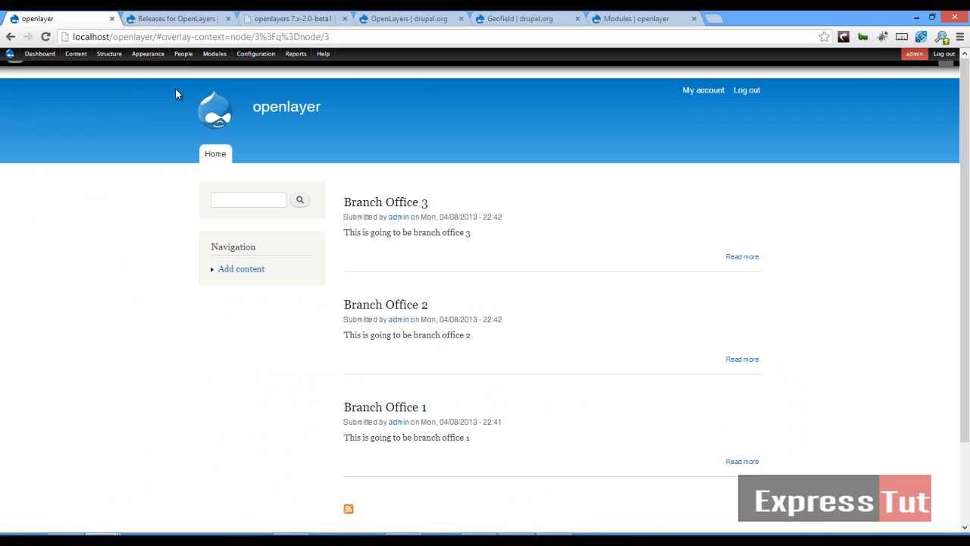
Open the OpenLayers (Content) view's page on the site and check the map's centering on the branch offices.
left_click_drag(156, 36, 473, 47)
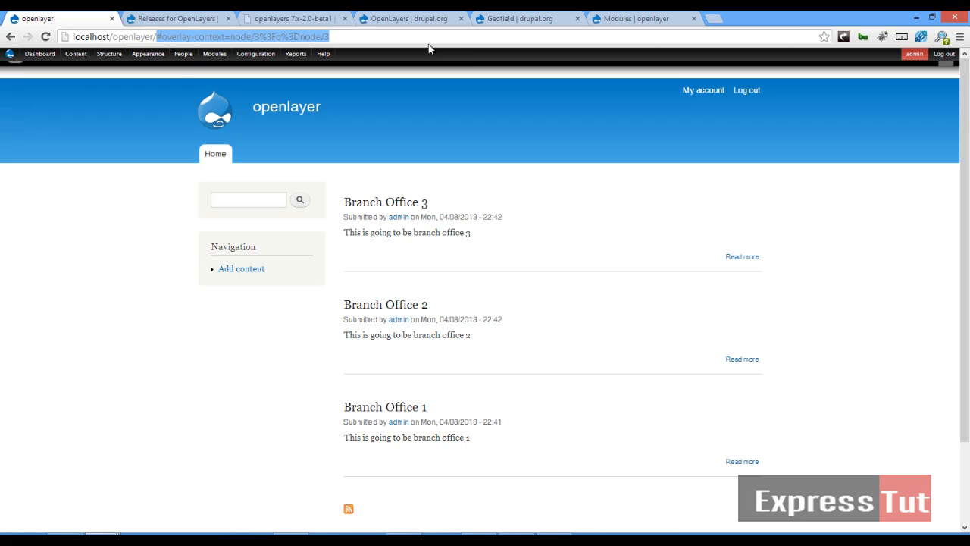
mouse_move(117, 61)
mouse_move(119, 124)
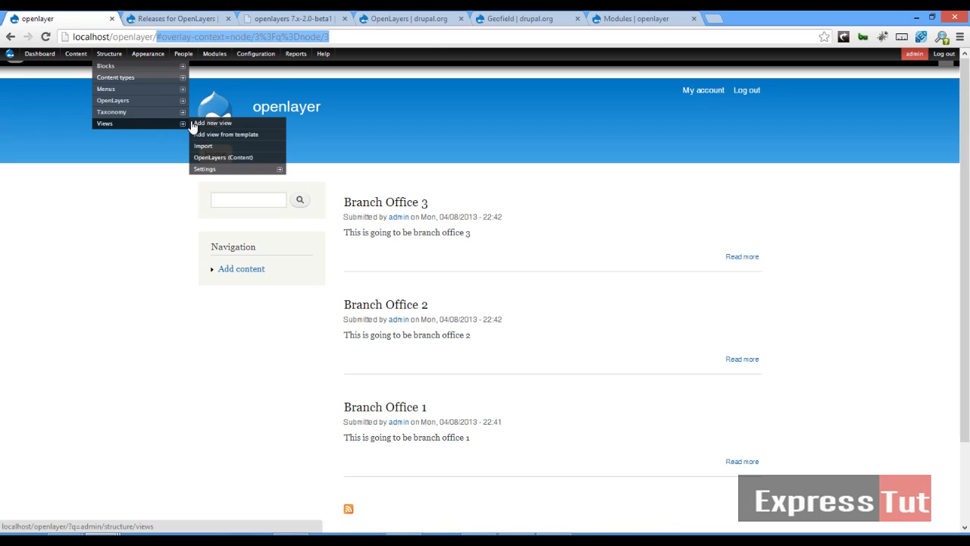
left_click(225, 158)
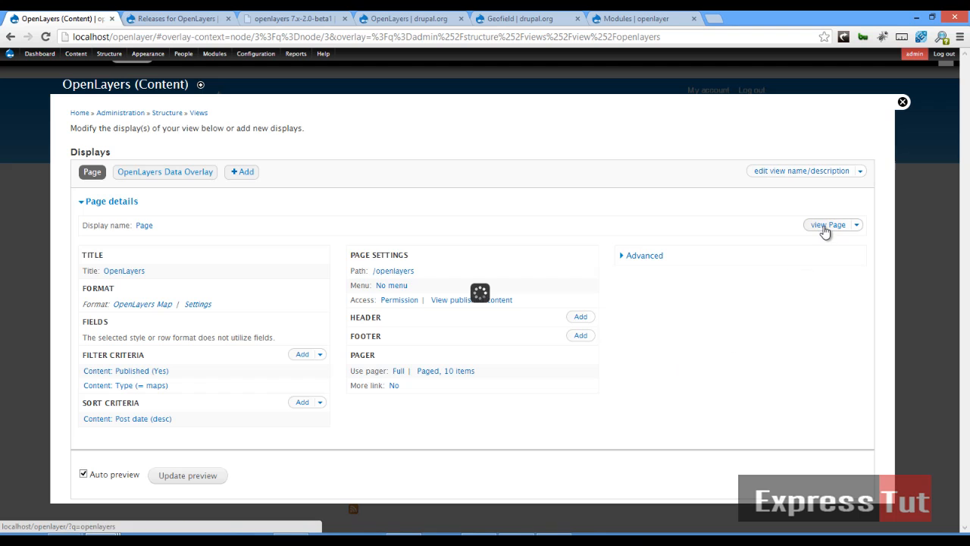
left_click(825, 226)
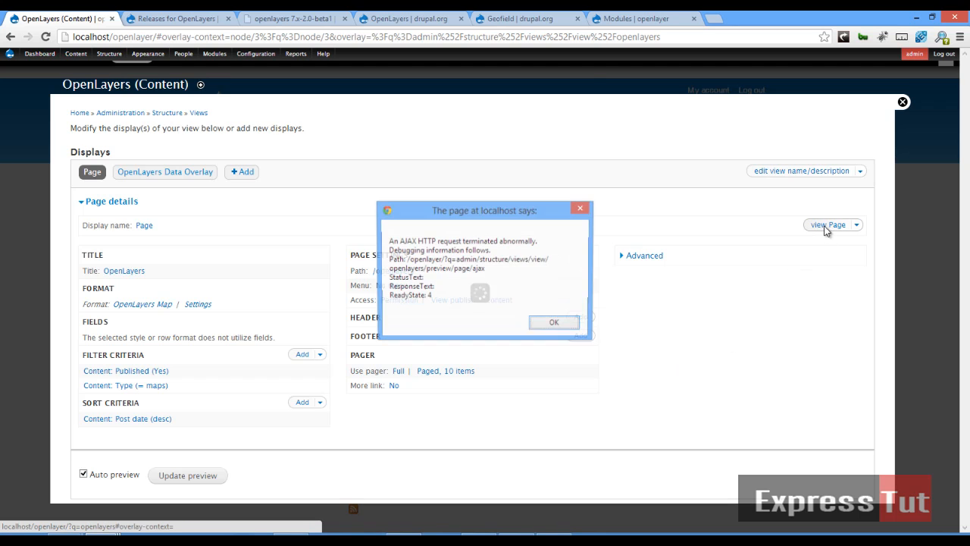
left_click(553, 324)
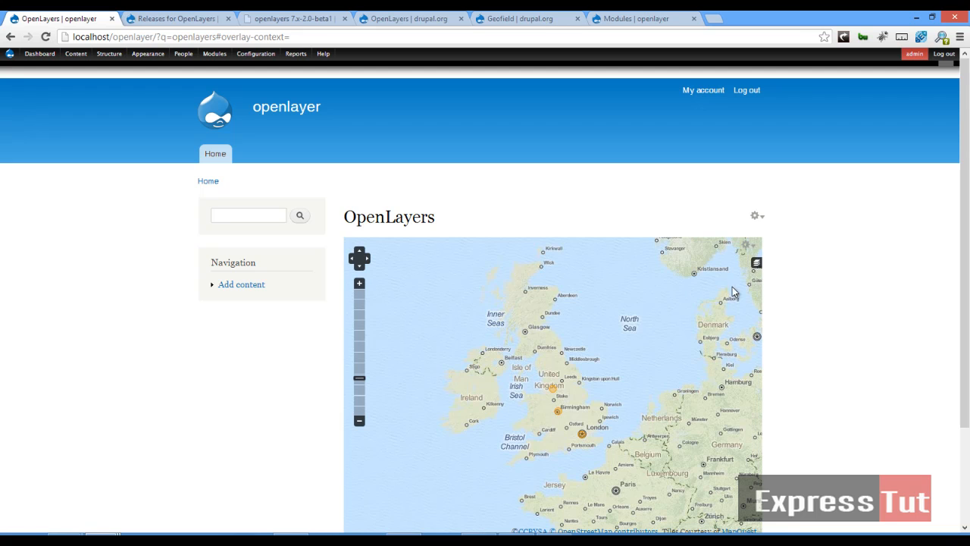
scroll(840, 266, "down", 3)
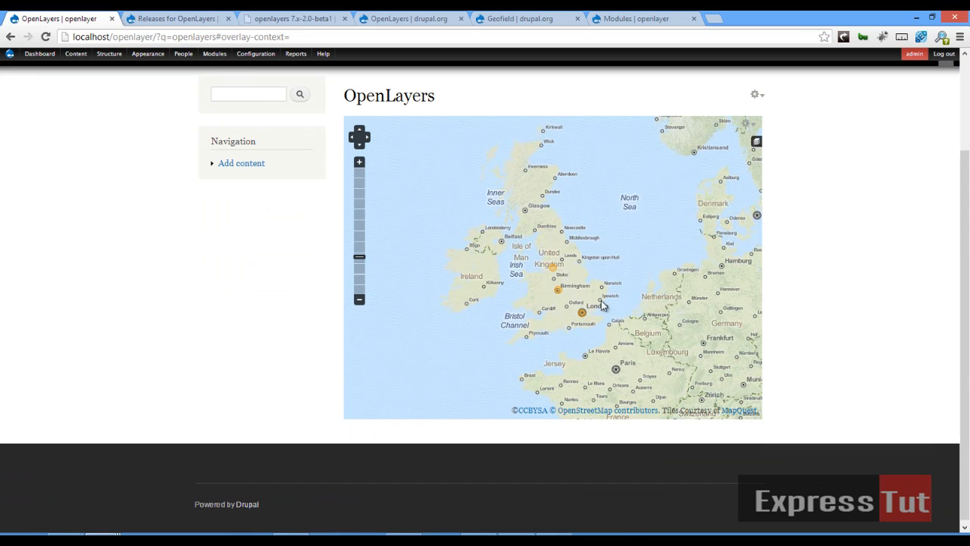